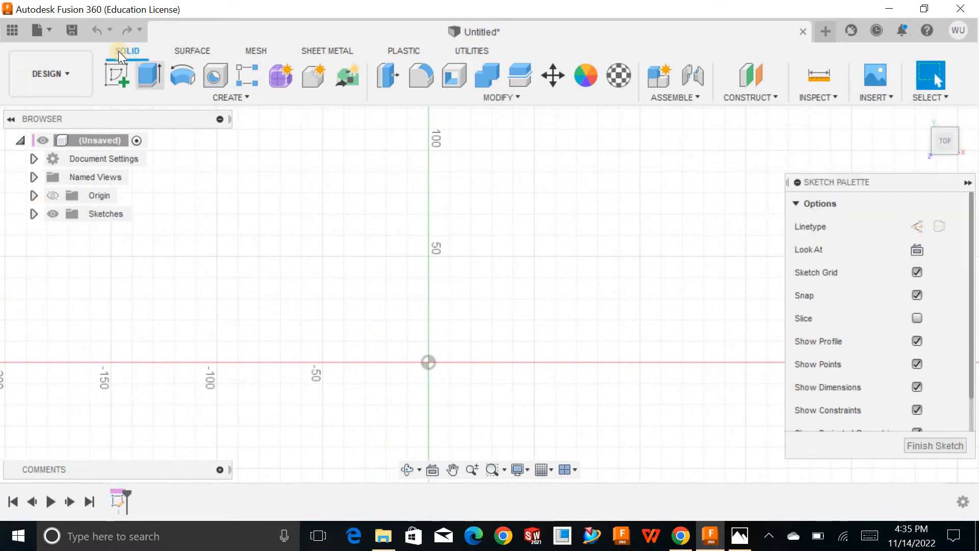
Step: Sketch a corner rectangle starting at the origin, about 53 mm high
click(150, 75)
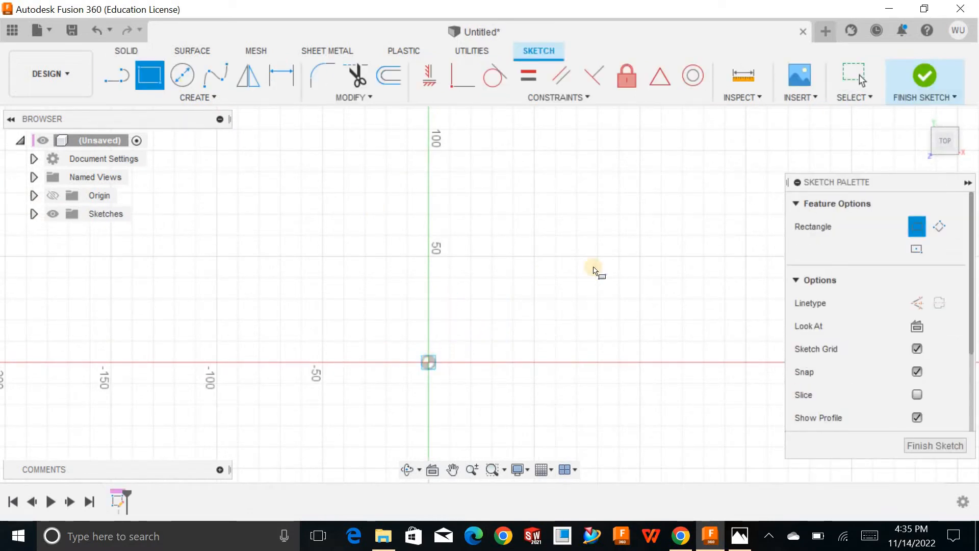
click(429, 362)
click(637, 249)
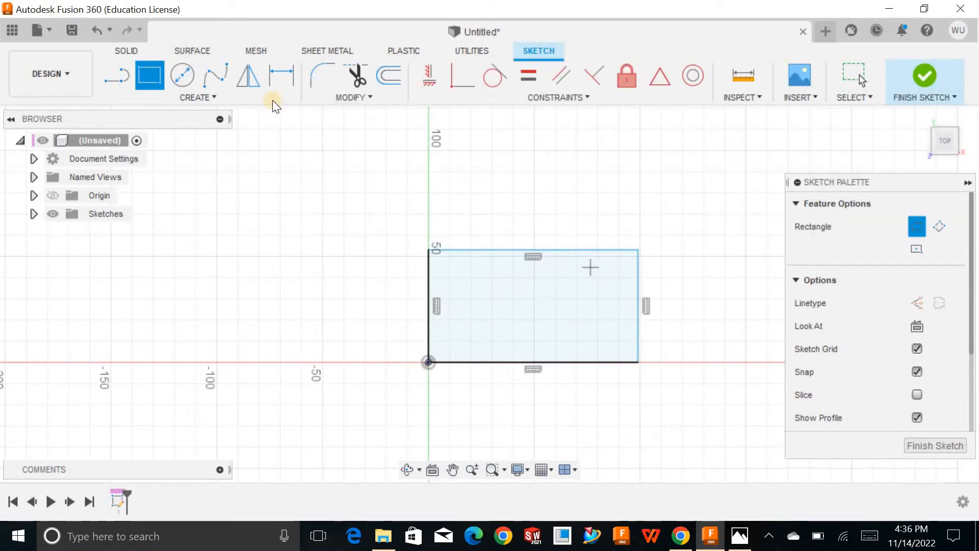
Step: Check the base length in the reference drawing and dimension the rectangle's horizontal side to 96 mm
click(278, 79)
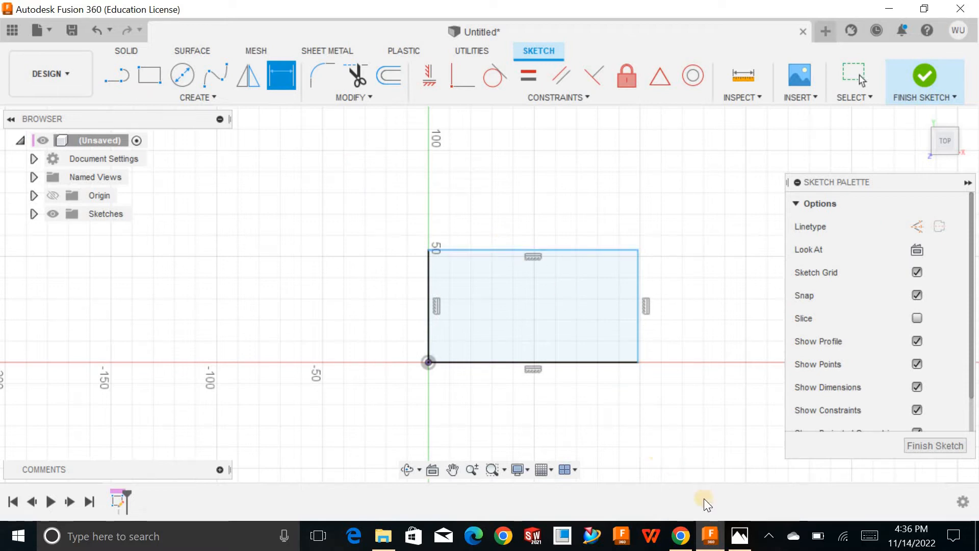
click(739, 539)
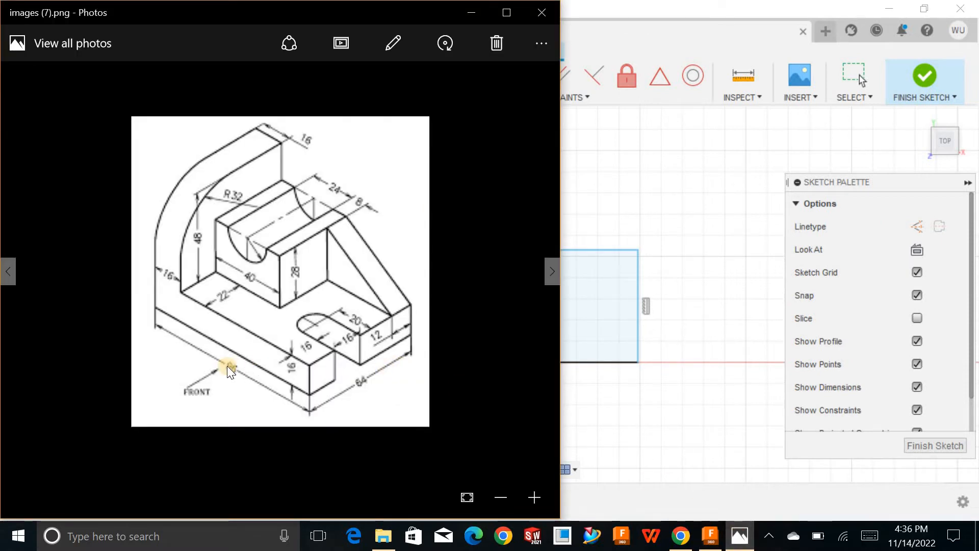
click(712, 539)
click(524, 255)
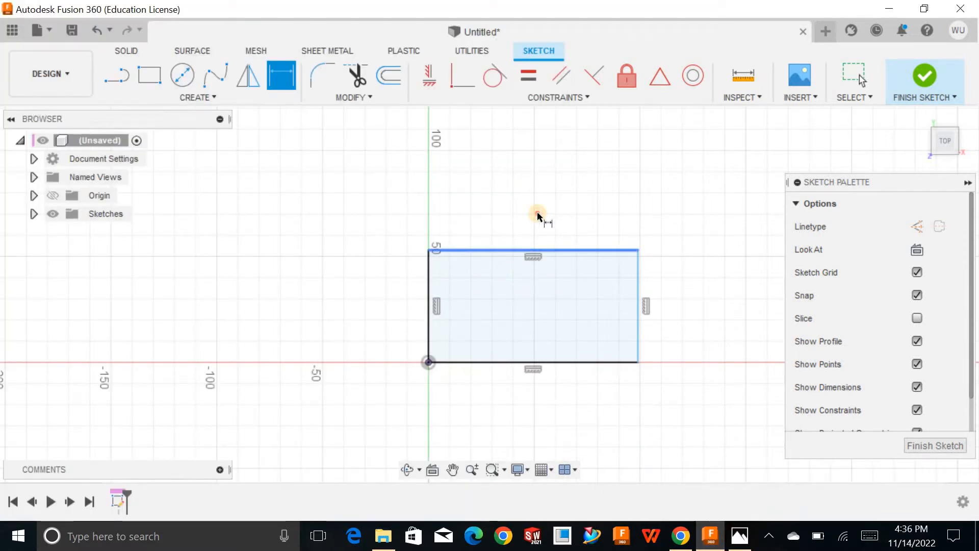
click(538, 213)
text(96)
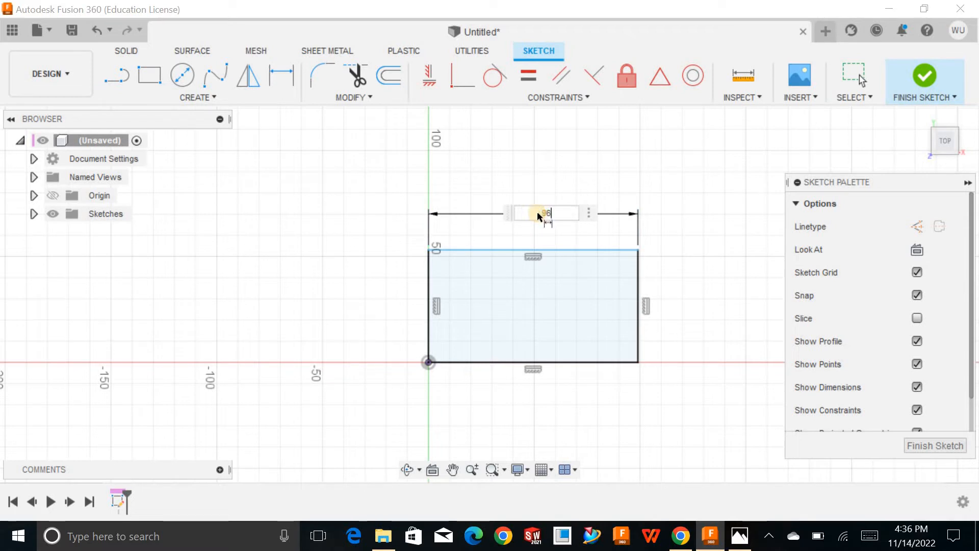
key(Return)
Step: Dimension the rectangle's vertical side to 64 mm and finish the sketch
click(633, 296)
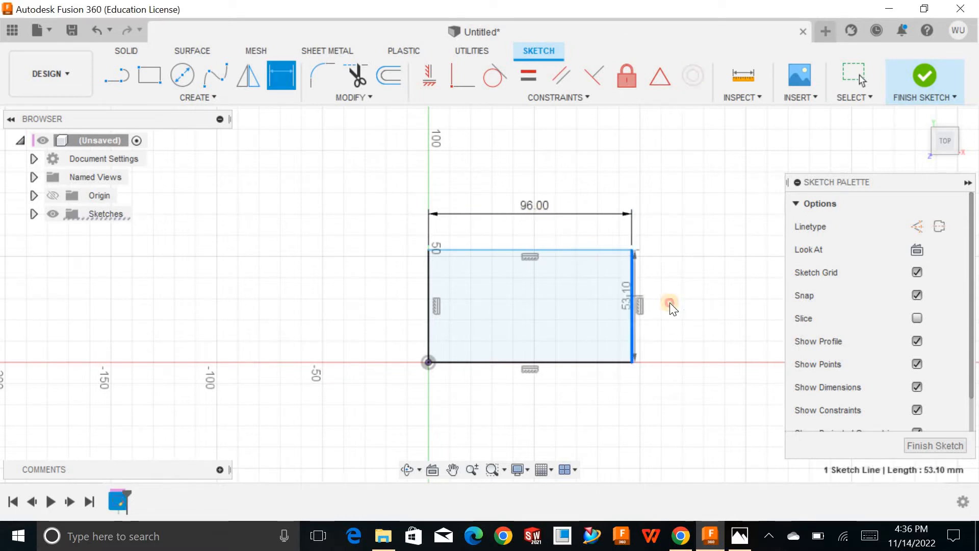
click(669, 301)
text(64)
key(Return)
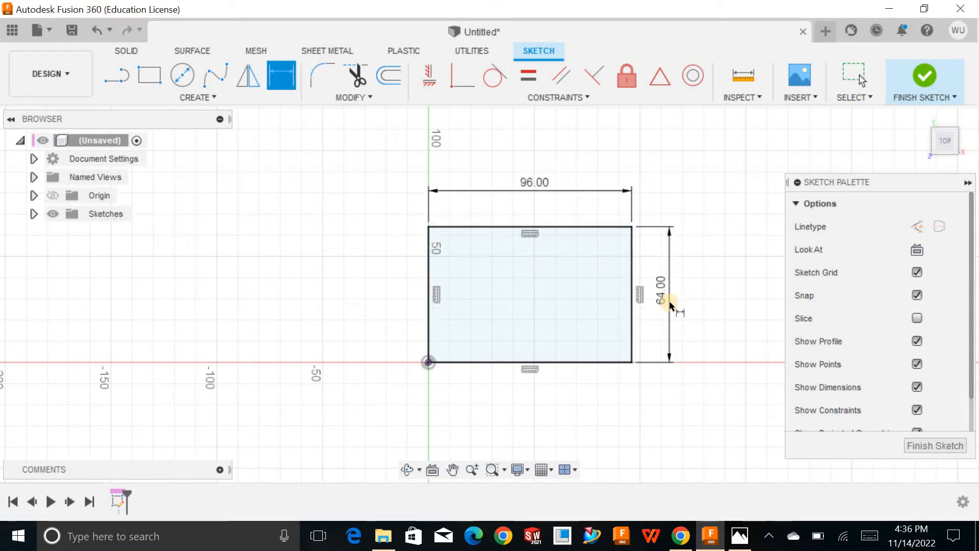
click(925, 441)
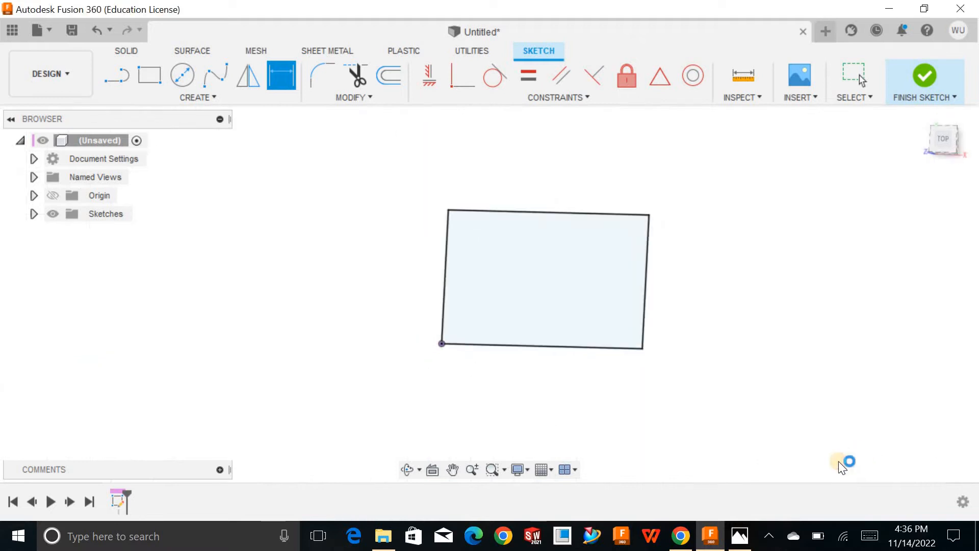
Step: Check the base thickness in the reference drawing and extrude the rectangle profile 16 mm into a solid plate
click(738, 542)
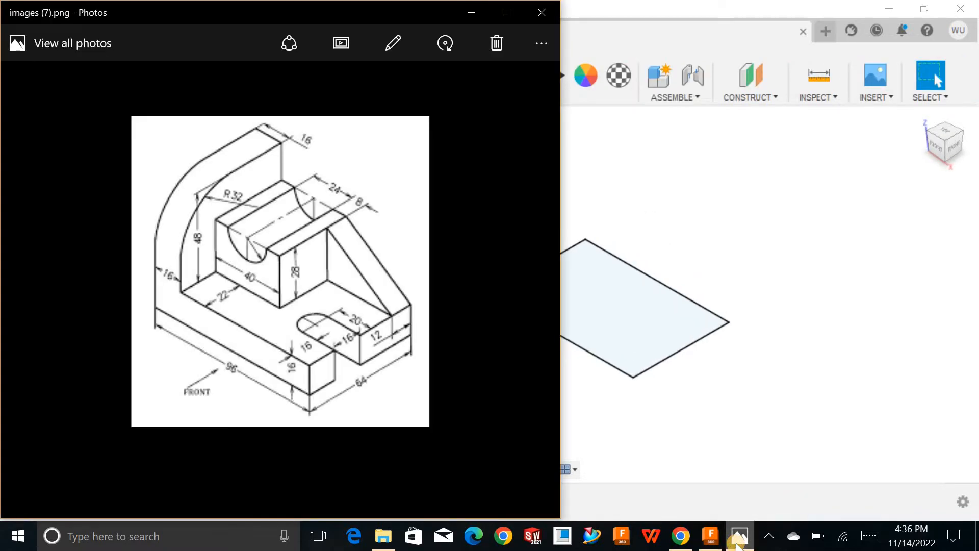
click(737, 542)
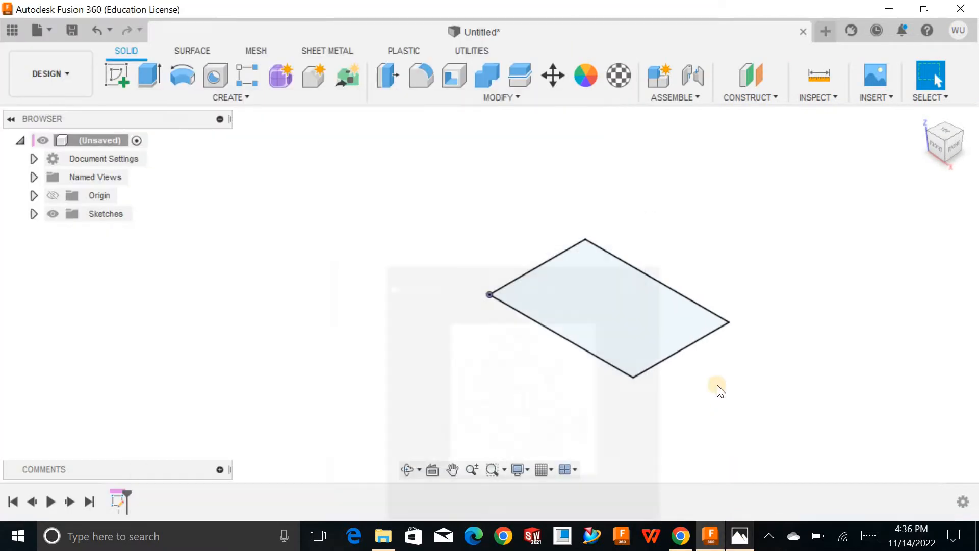
click(629, 295)
right_click(628, 292)
click(653, 274)
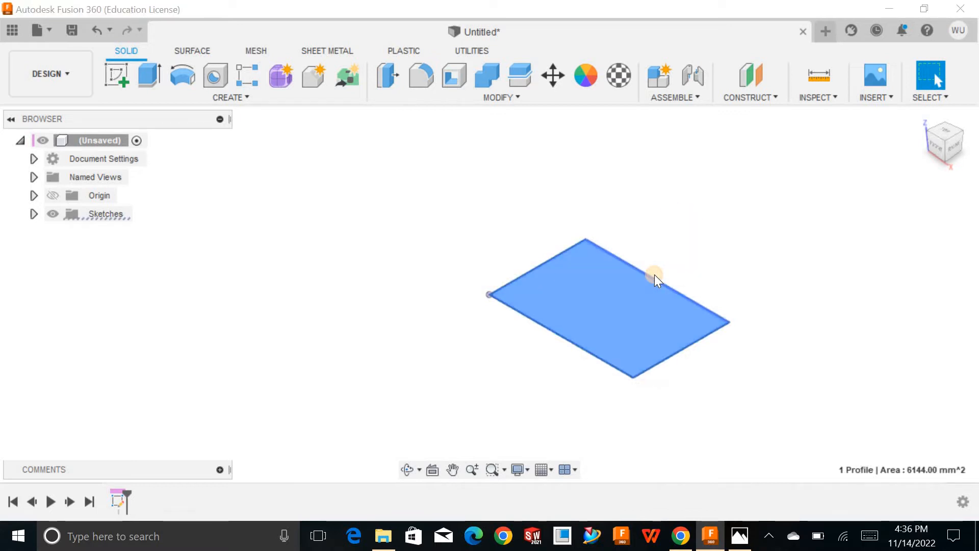
text(10)
key(Return)
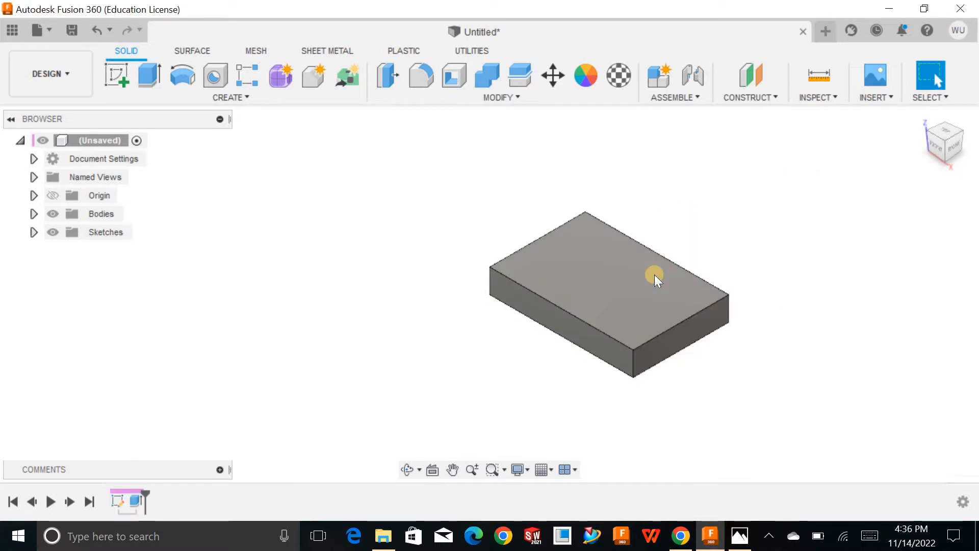
Step: Sketch a rectangle about 17 mm wide and 64 mm high on the plate's top face, along its left short edge
click(920, 122)
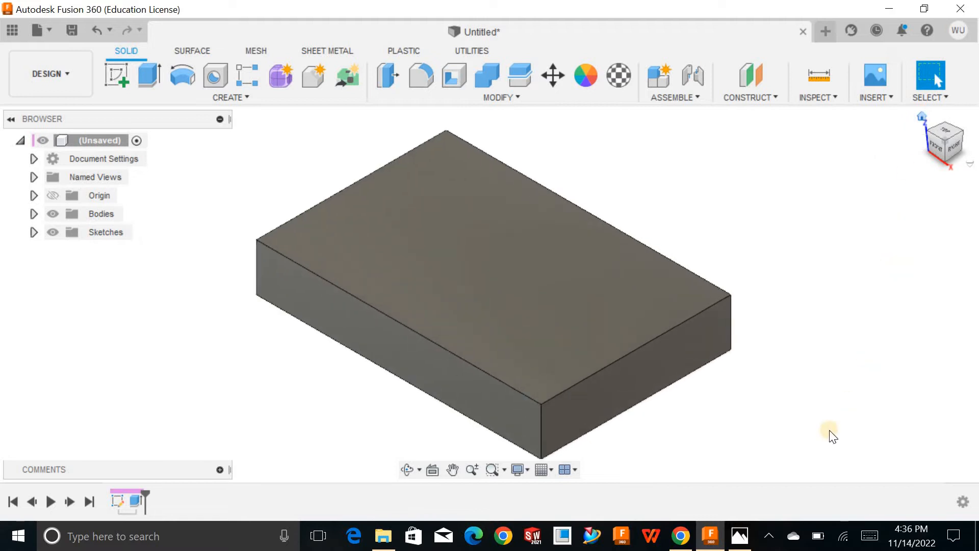
click(737, 536)
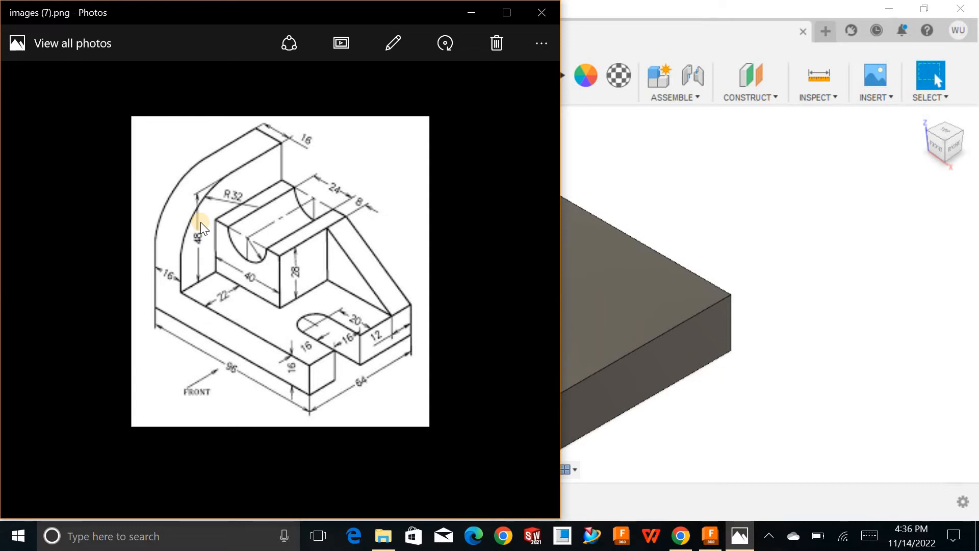
click(710, 536)
click(516, 266)
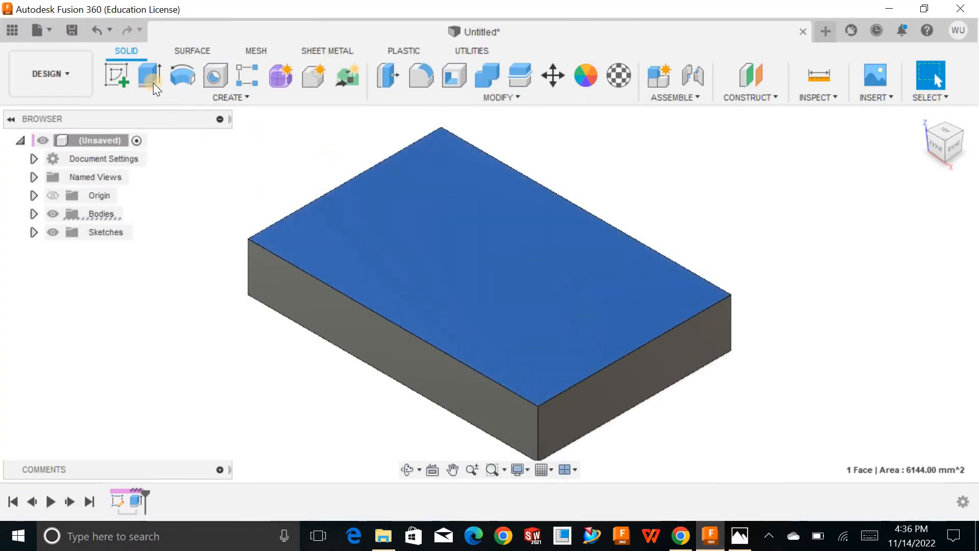
click(130, 68)
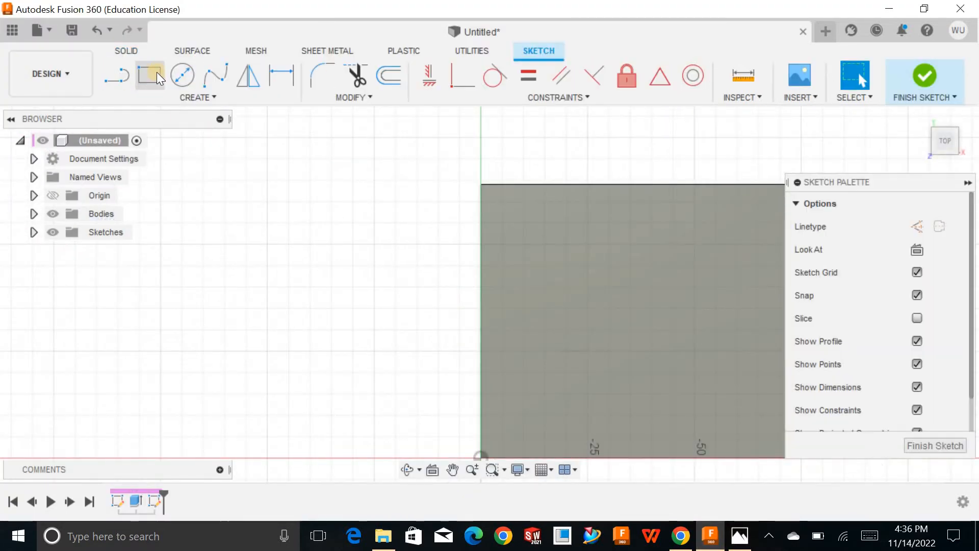
click(479, 184)
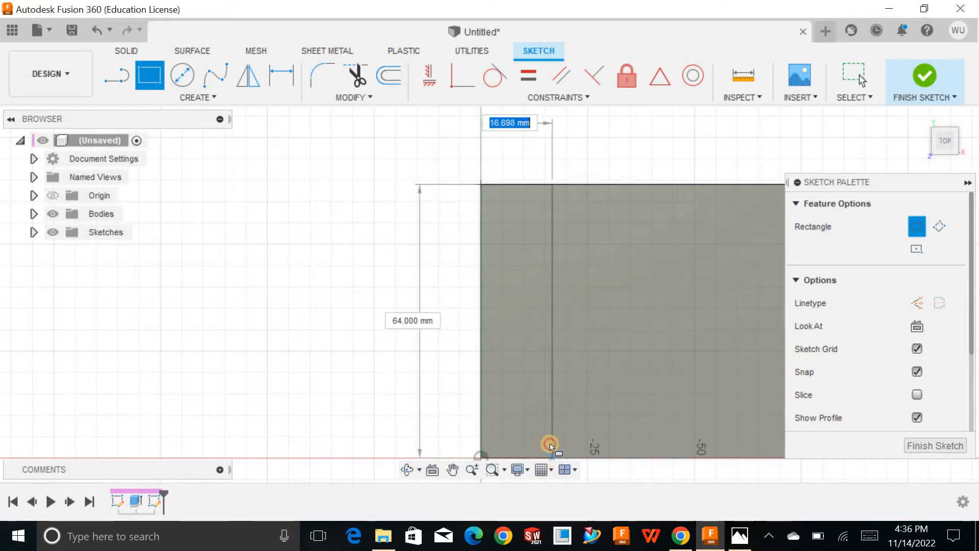
click(553, 458)
Step: Set the width of the strip rectangle on the plate to 16 mm
click(291, 77)
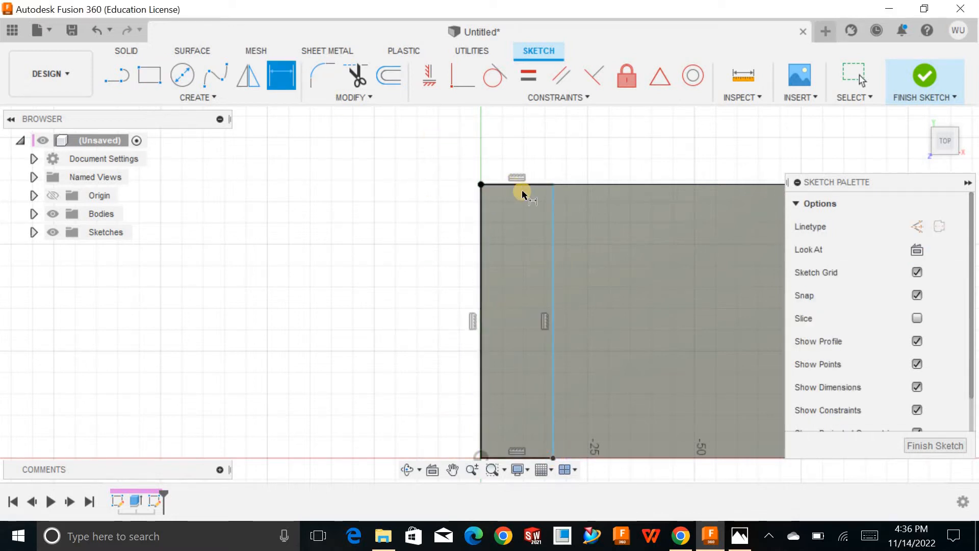
click(521, 185)
click(518, 160)
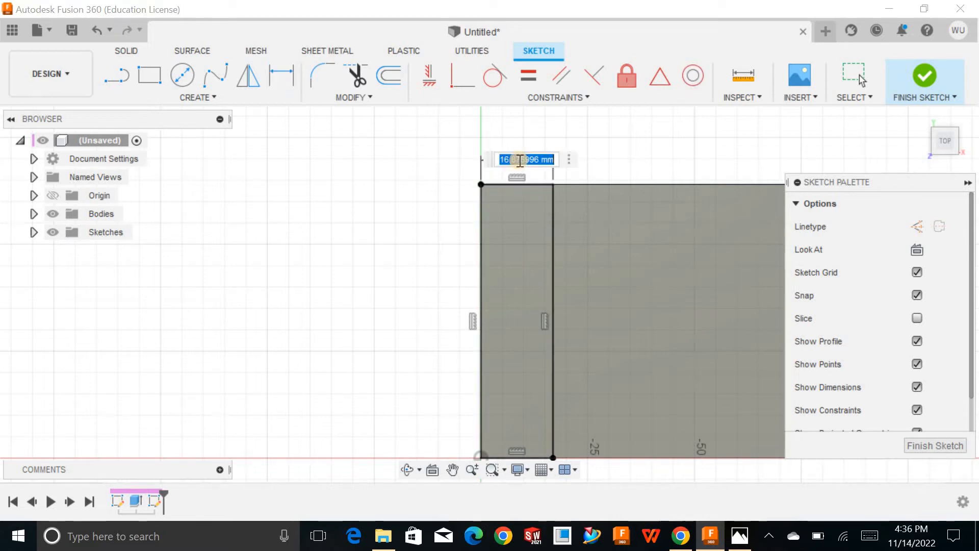
text(16)
key(Return)
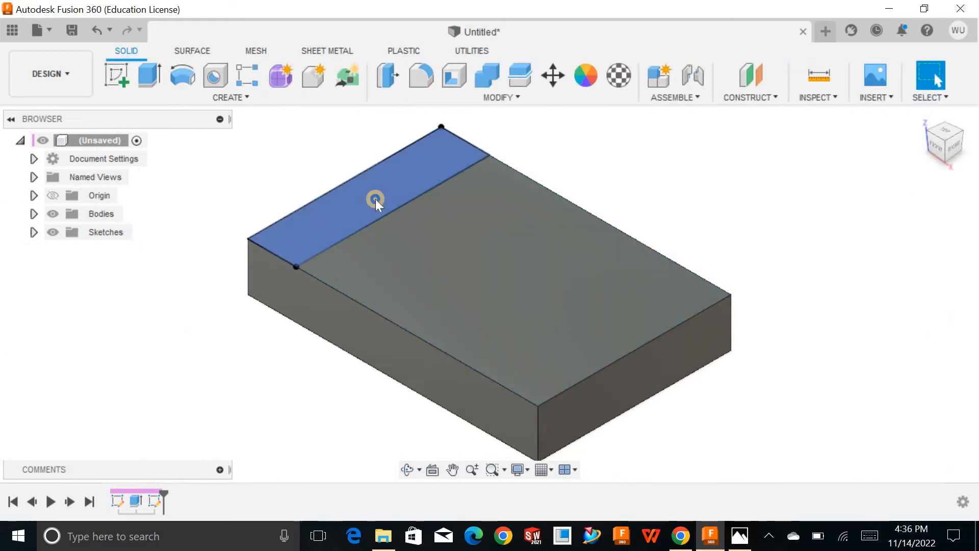
Step: Extrude the 16 mm wide strip profile upward 48 mm to form the upright wall
right_click(375, 199)
click(426, 179)
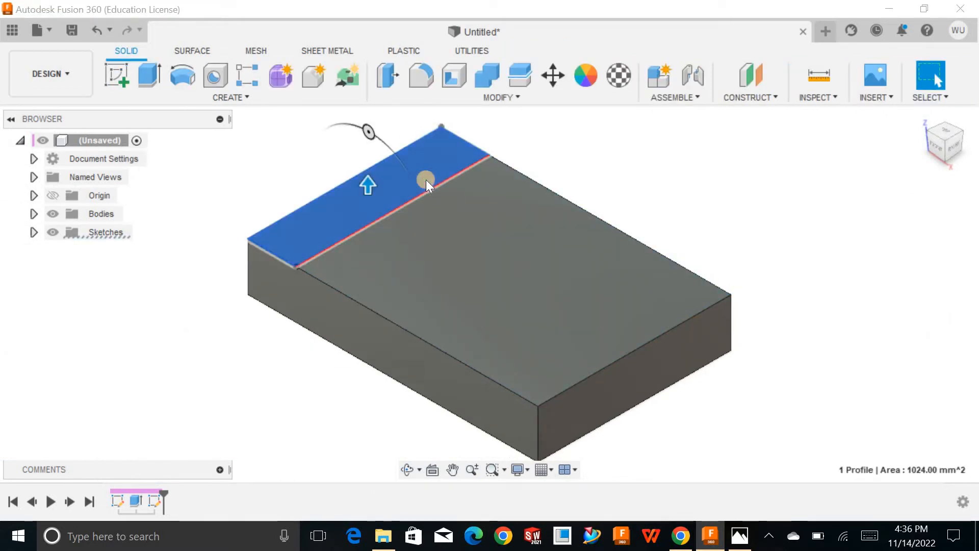
key(Return)
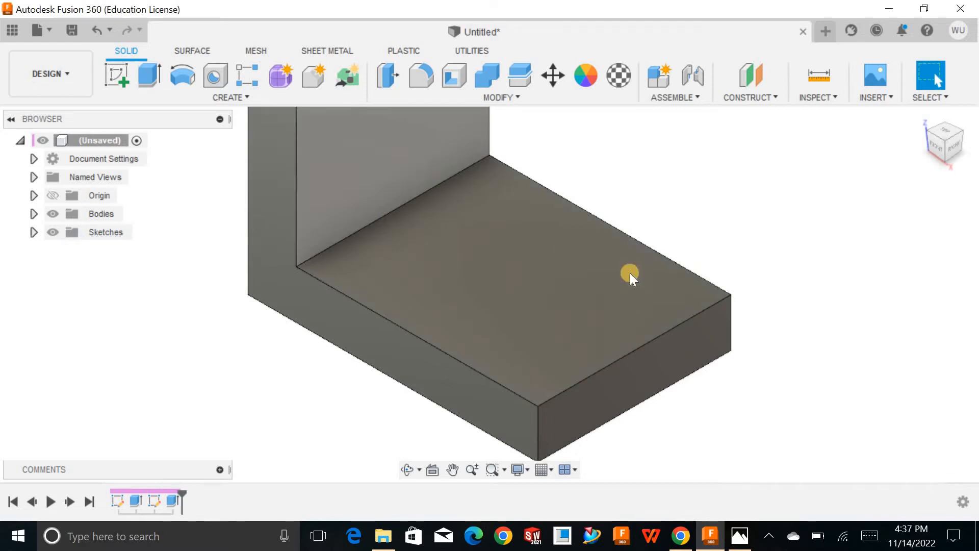
Step: Check the reference drawing and fillet the upright wall's upper front corner edge with a 32 mm radius
click(923, 117)
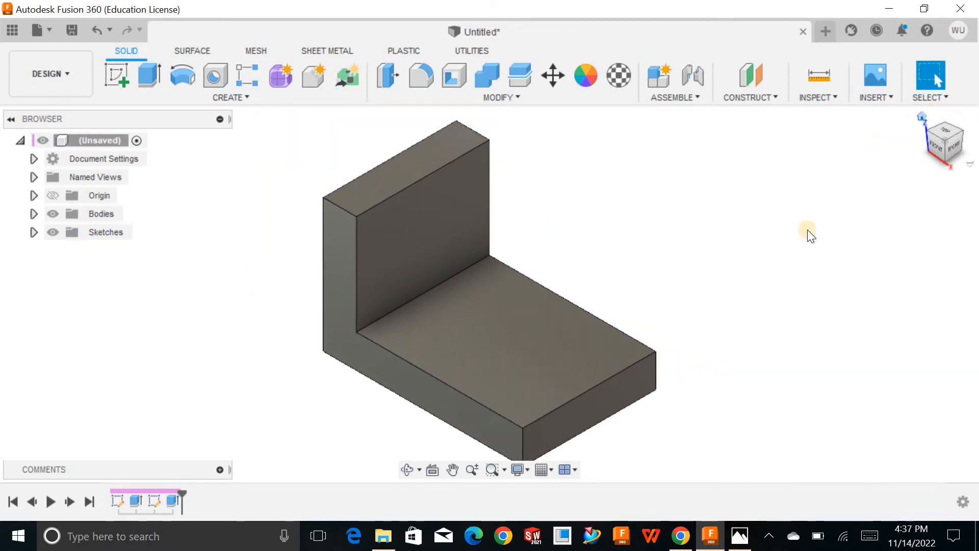
click(741, 535)
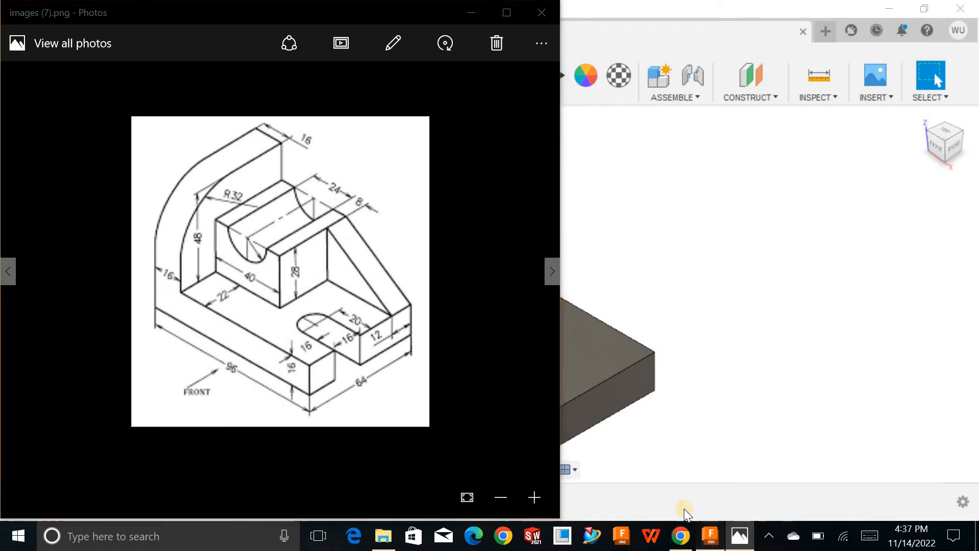
click(711, 535)
click(434, 75)
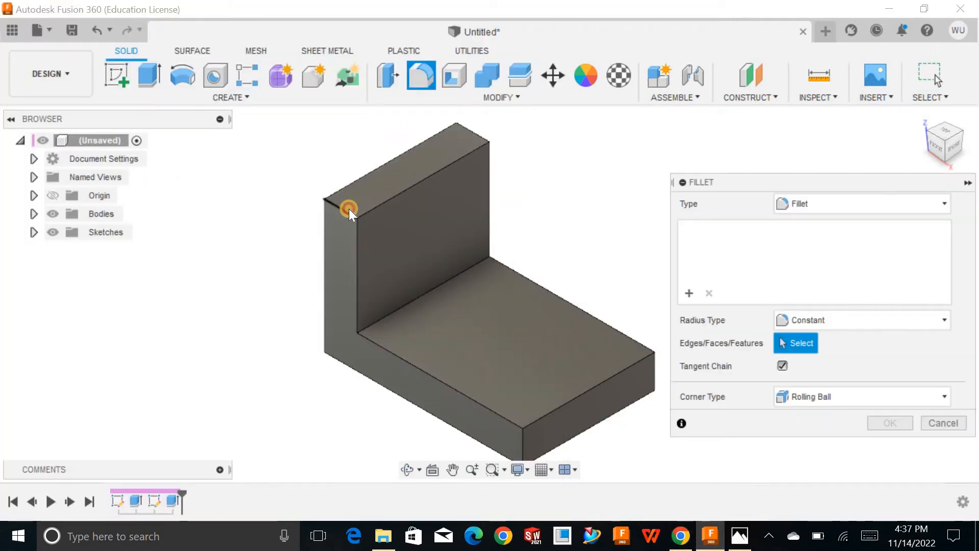
click(348, 209)
text(32)
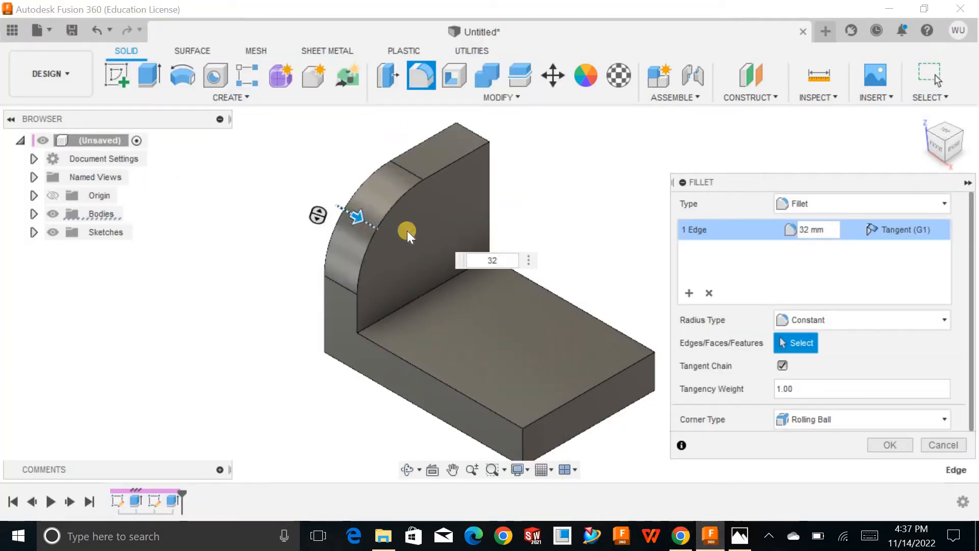
click(893, 442)
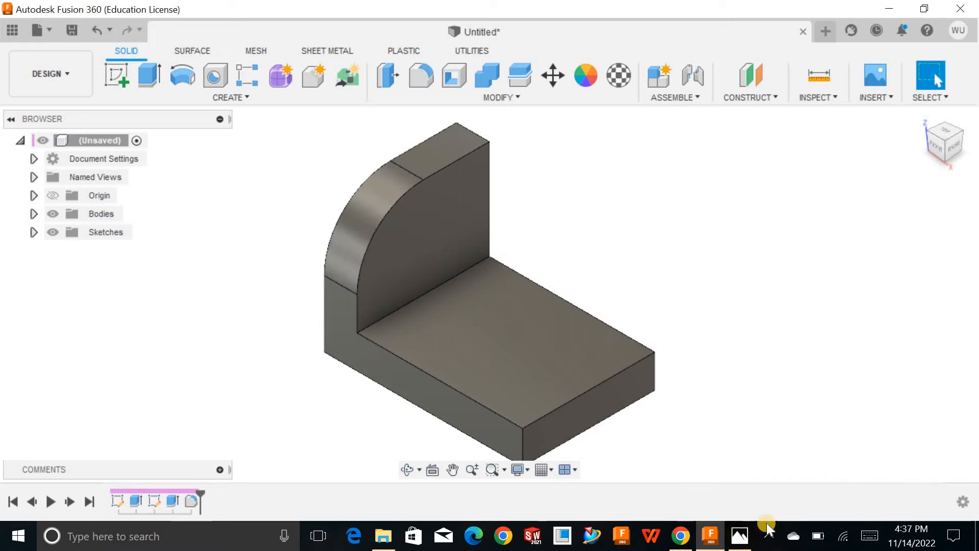
Step: Sketch a rectangle about 37 mm wide on the base's top face, starting at the rear corner against the upright wall
click(739, 536)
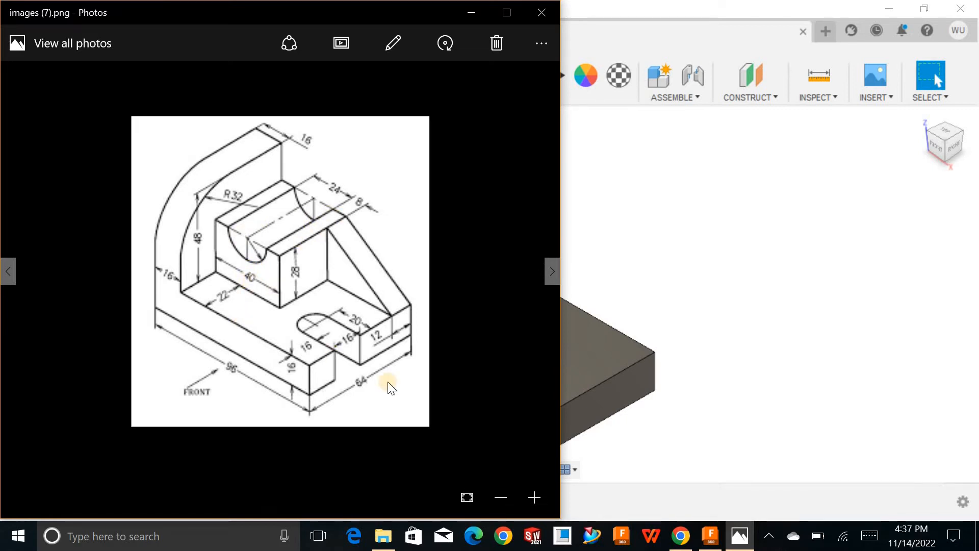
click(716, 542)
click(524, 324)
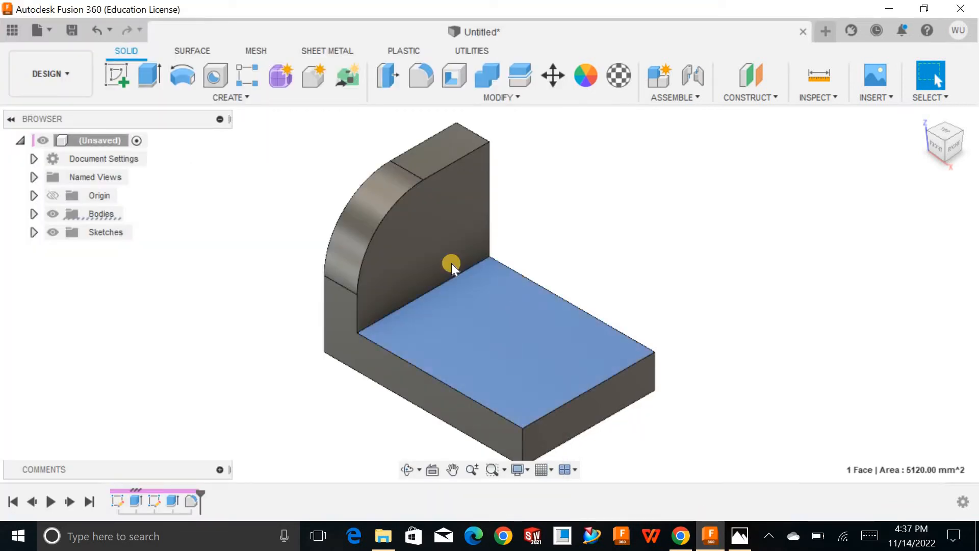
click(131, 81)
click(159, 73)
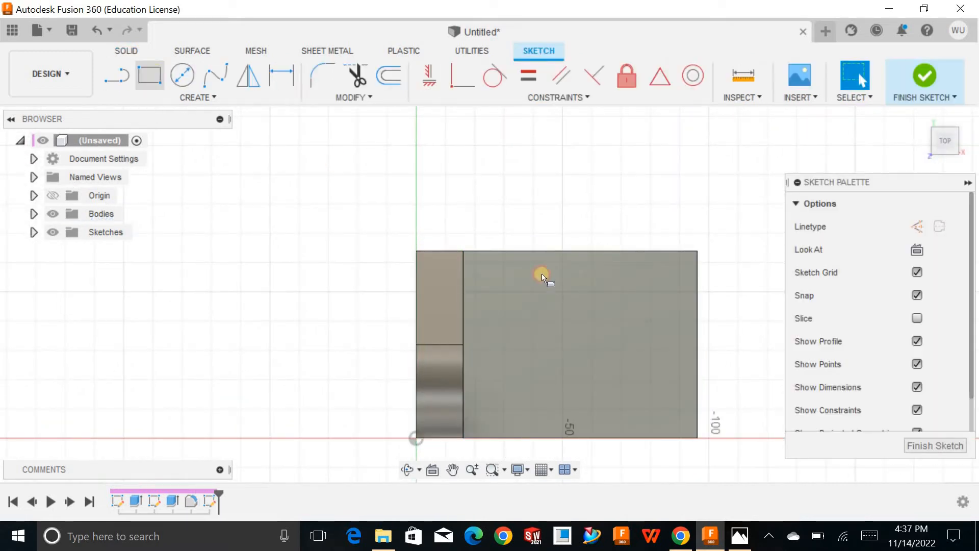
click(461, 251)
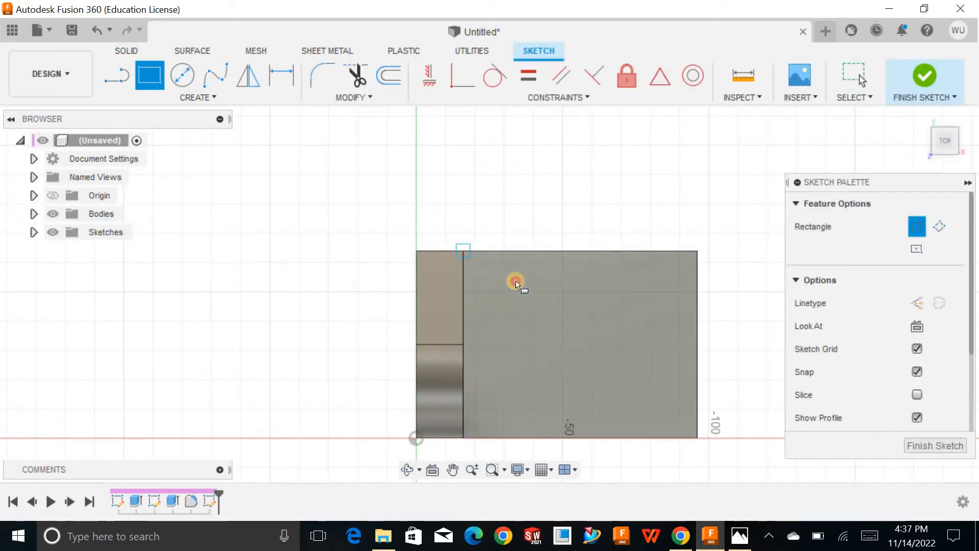
click(572, 365)
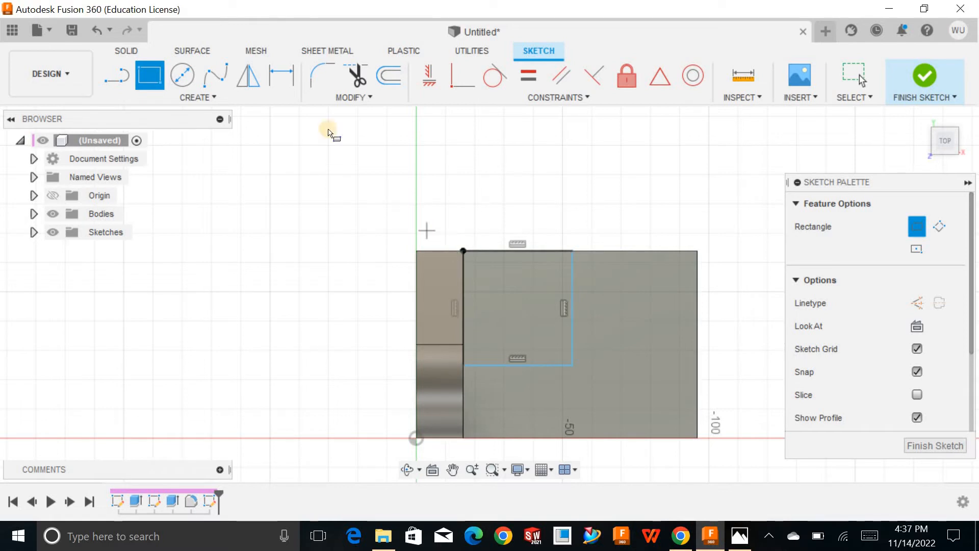
Step: Dimension the rectangle's width on the base's top face and set it to 40 mm
click(283, 77)
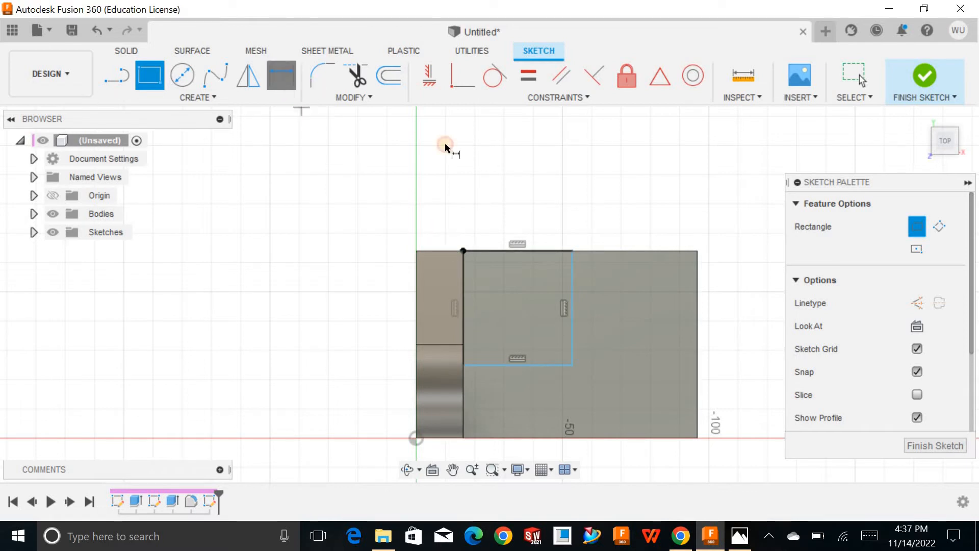
click(517, 250)
click(520, 212)
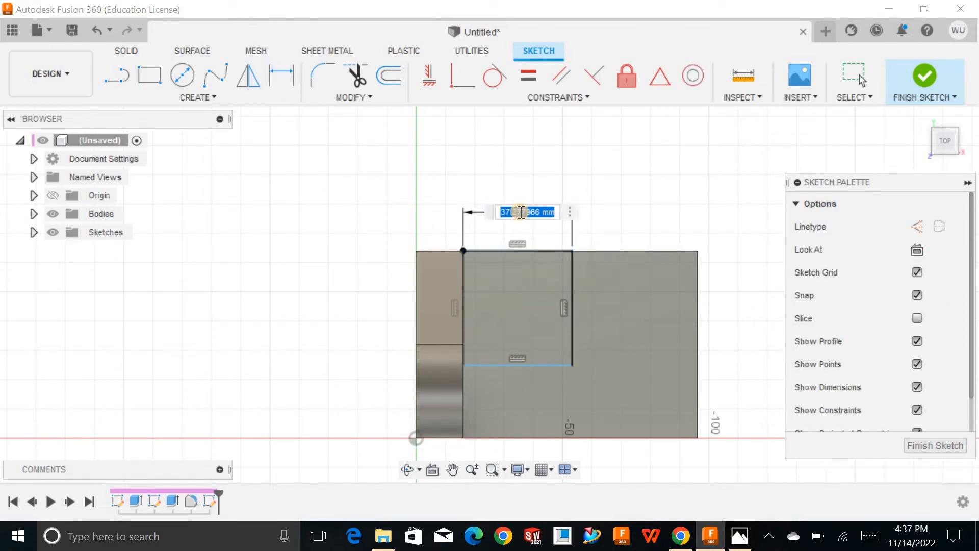
text(40)
key(Return)
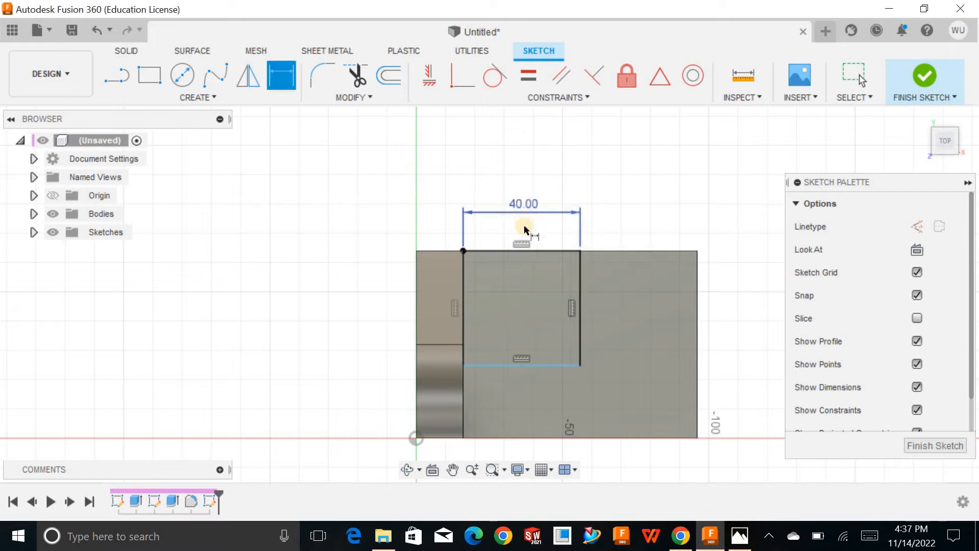
Step: Set the distance between the rectangle's front edge and the base's front edge to 22 mm and finish the sketch
click(555, 364)
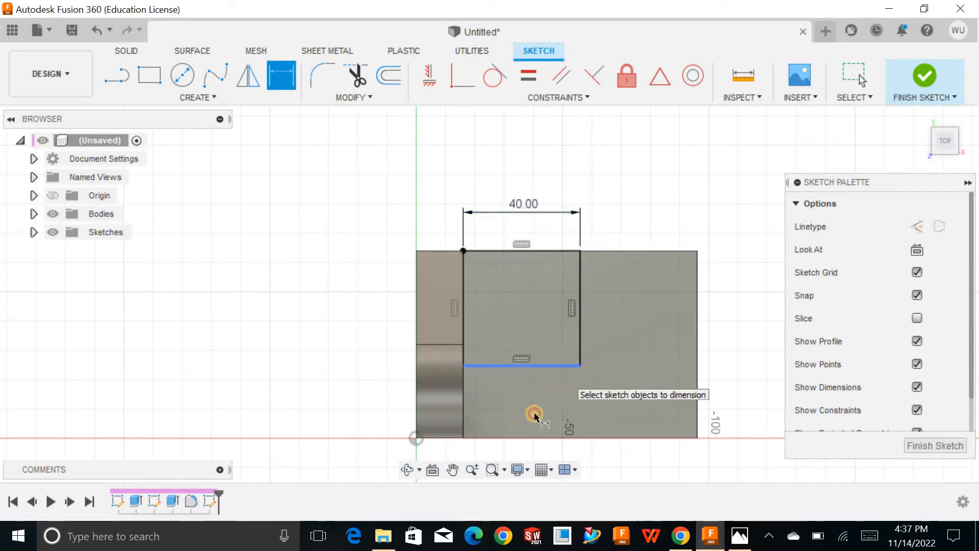
click(559, 405)
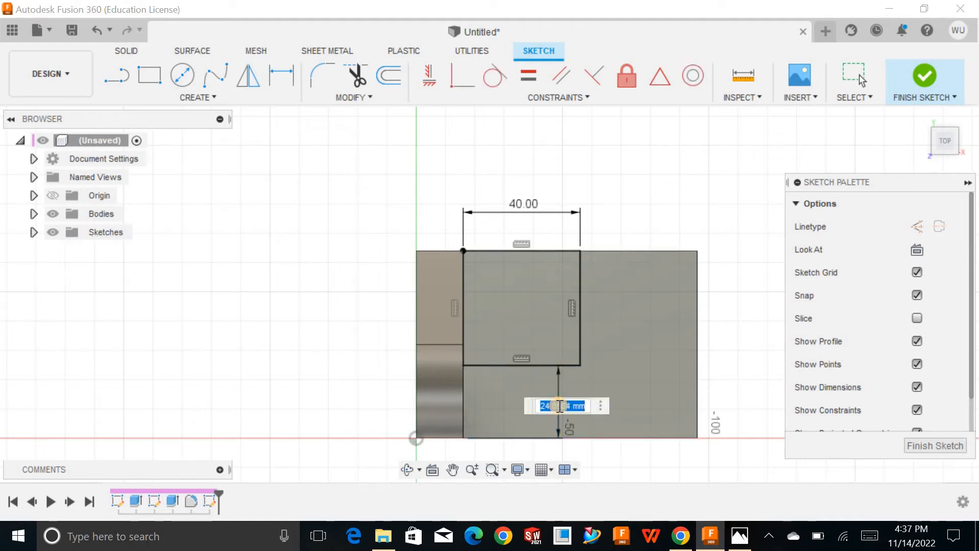
text(22)
key(Return)
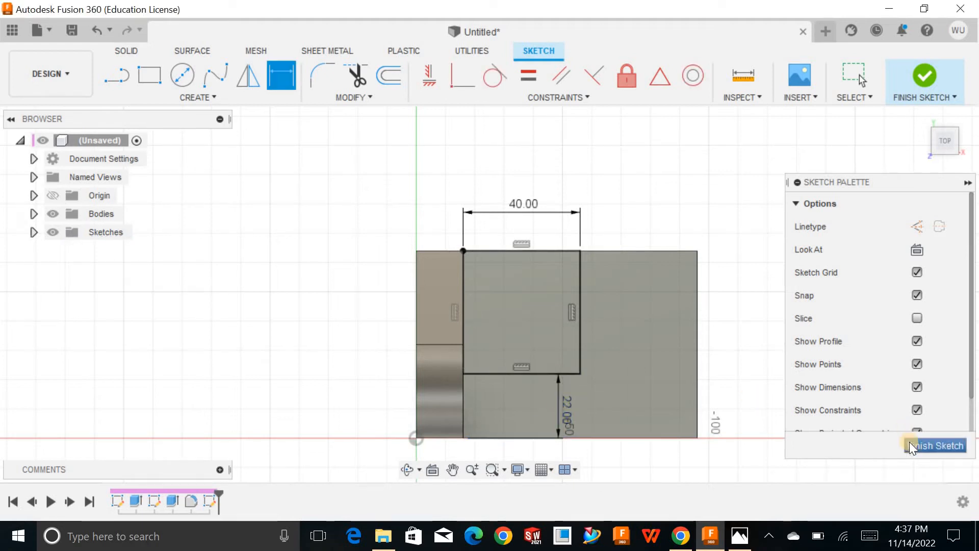
click(910, 441)
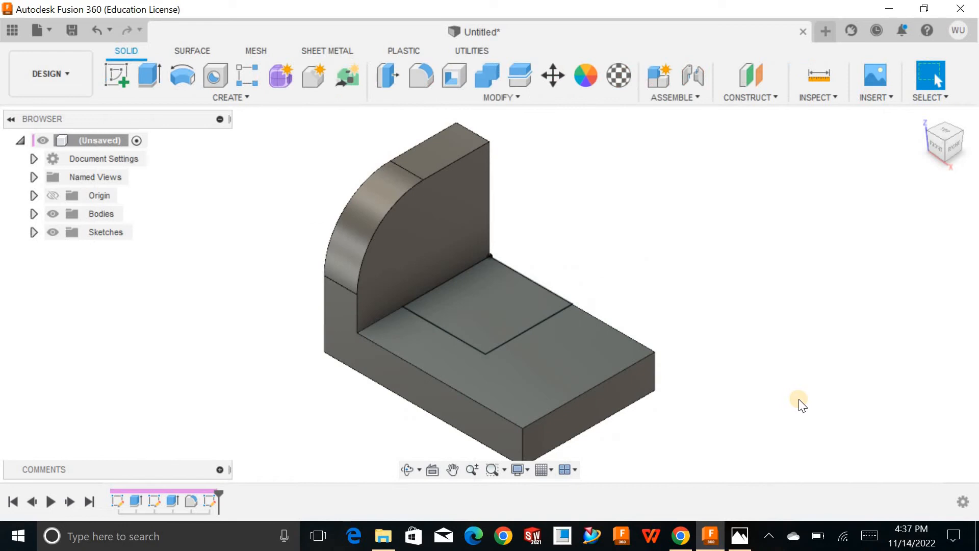
Step: Check the reference drawing and extrude the rectangle profile upward 28 mm to form the block beside the wall
click(739, 540)
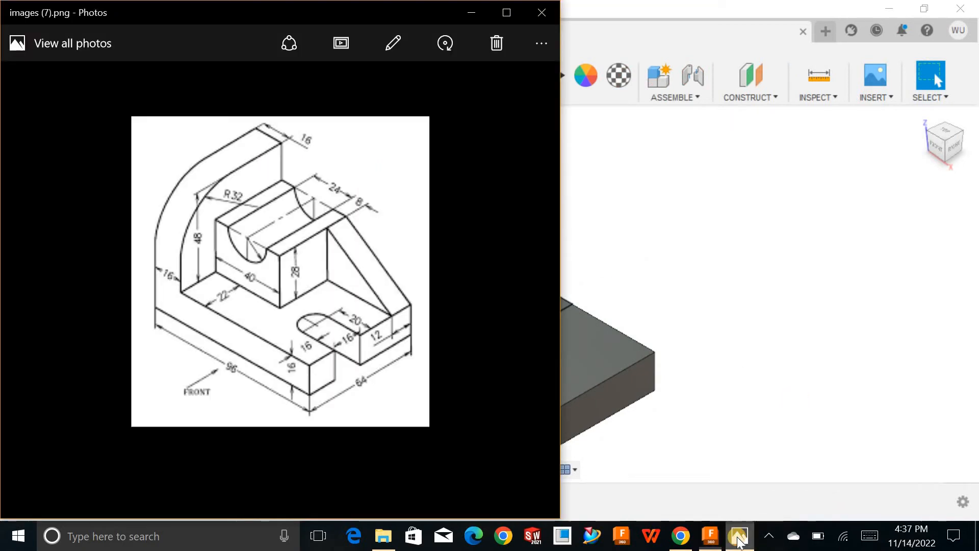
click(739, 539)
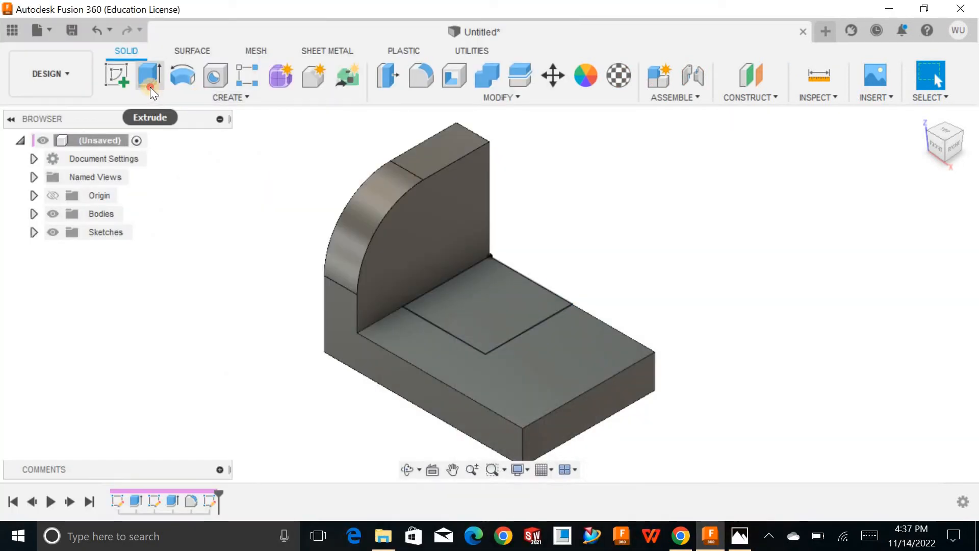
click(150, 84)
click(461, 304)
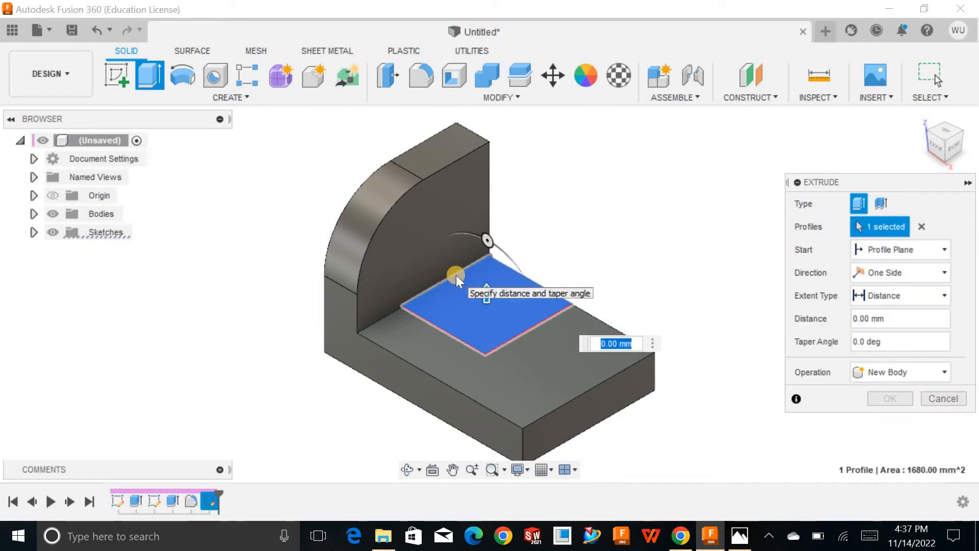
key(Return)
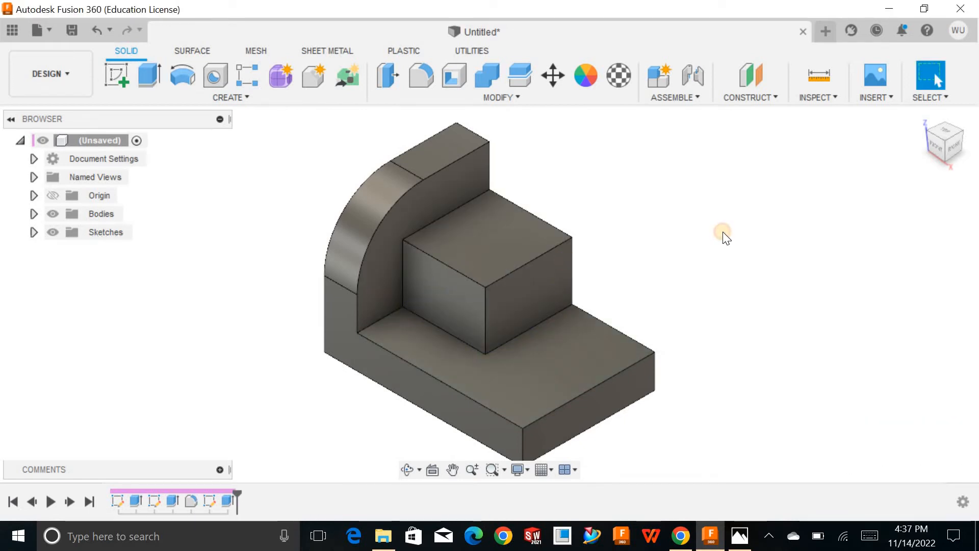
Step: Check the reference drawing and sketch a circle on the block's front face, centred on the midpoint of its top edge
click(740, 533)
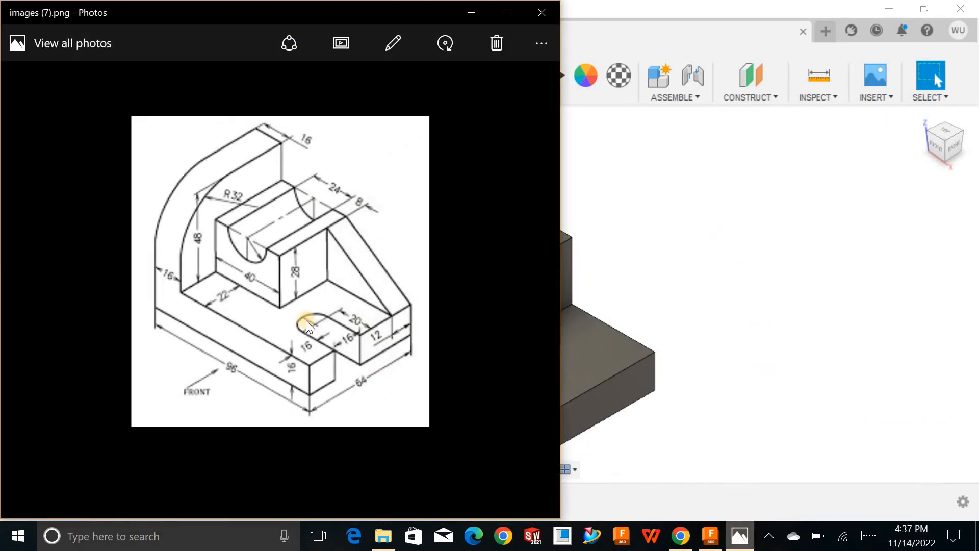
click(710, 536)
click(451, 302)
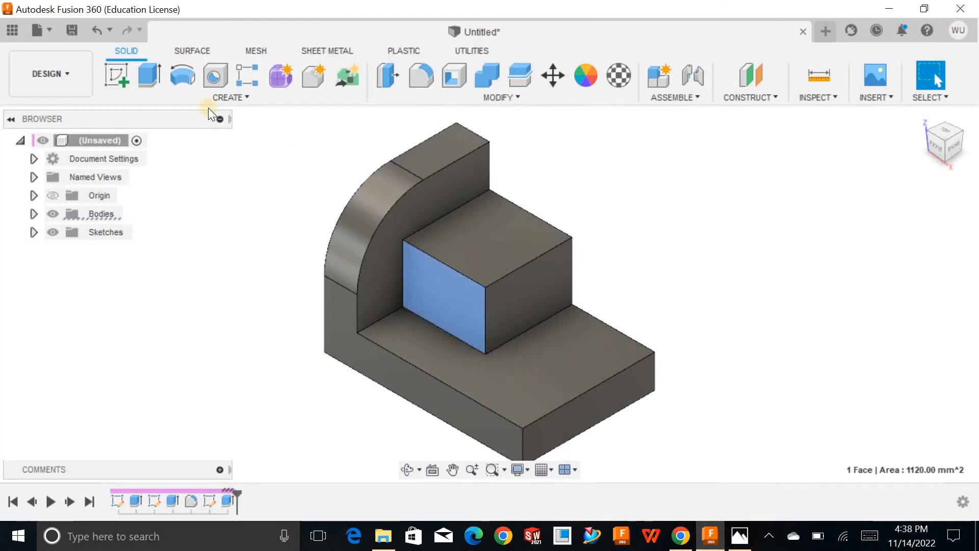
click(109, 69)
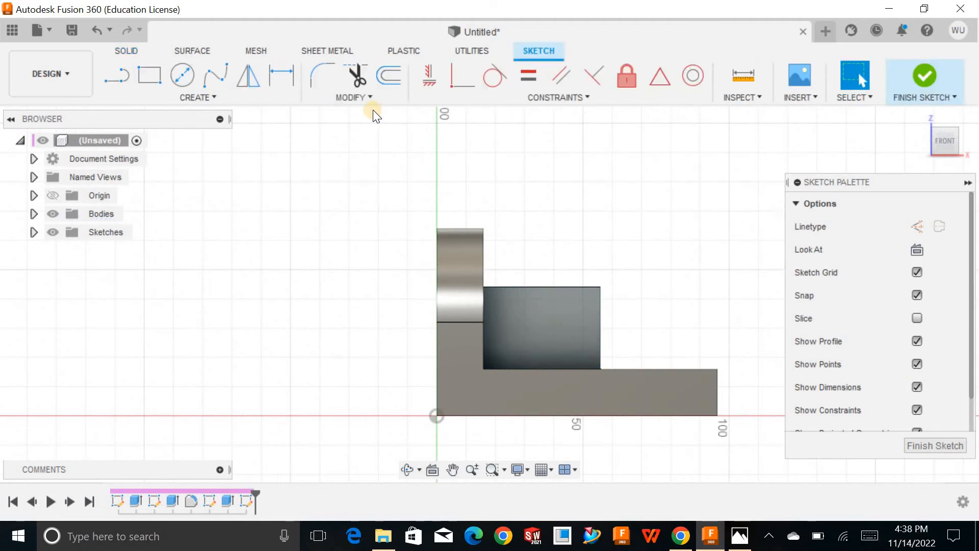
click(184, 75)
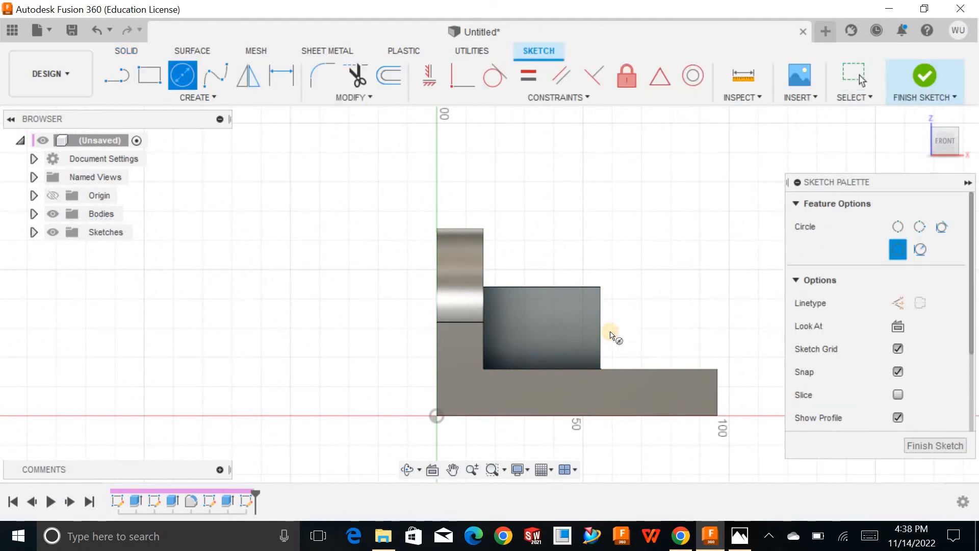
click(541, 287)
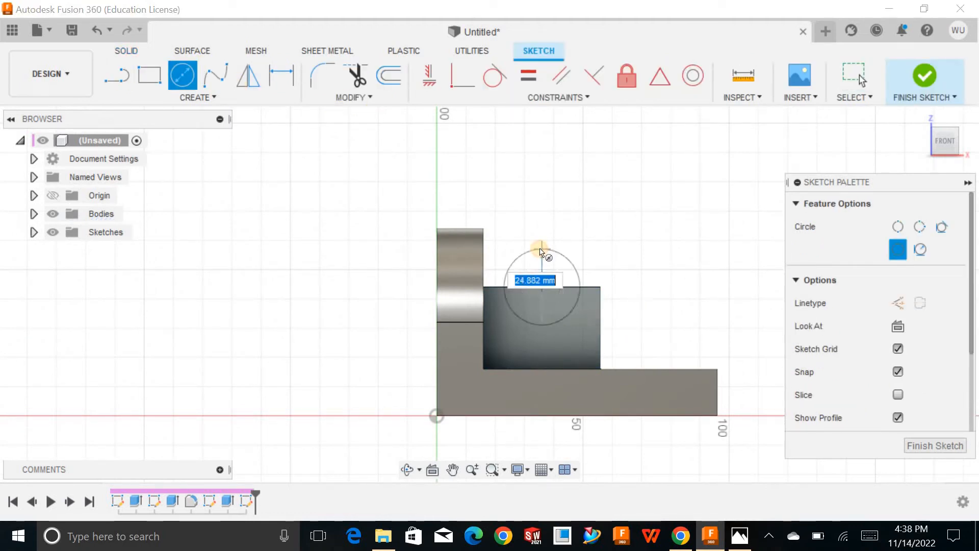
click(541, 249)
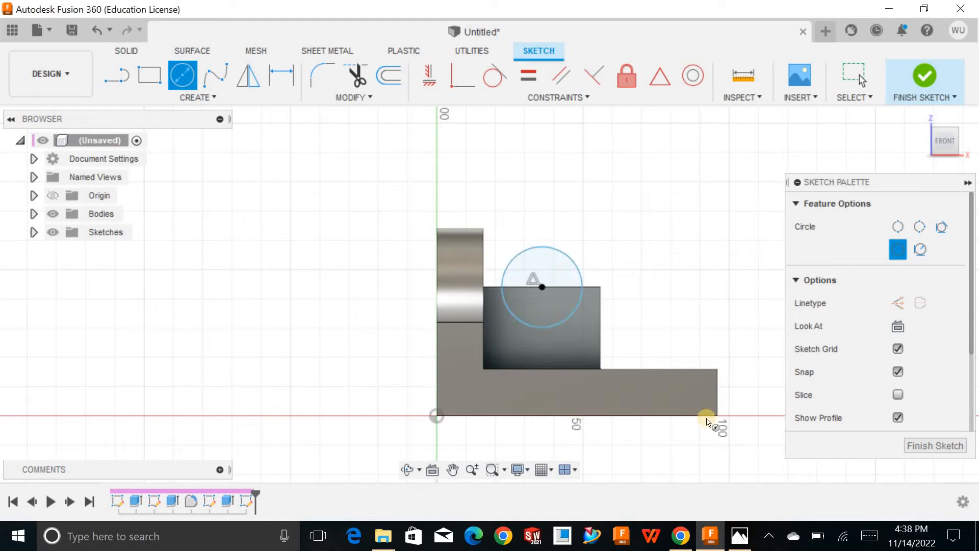
Step: Check the groove size in the reference drawing, set the circle's diameter to 24 mm and finish the sketch
click(737, 535)
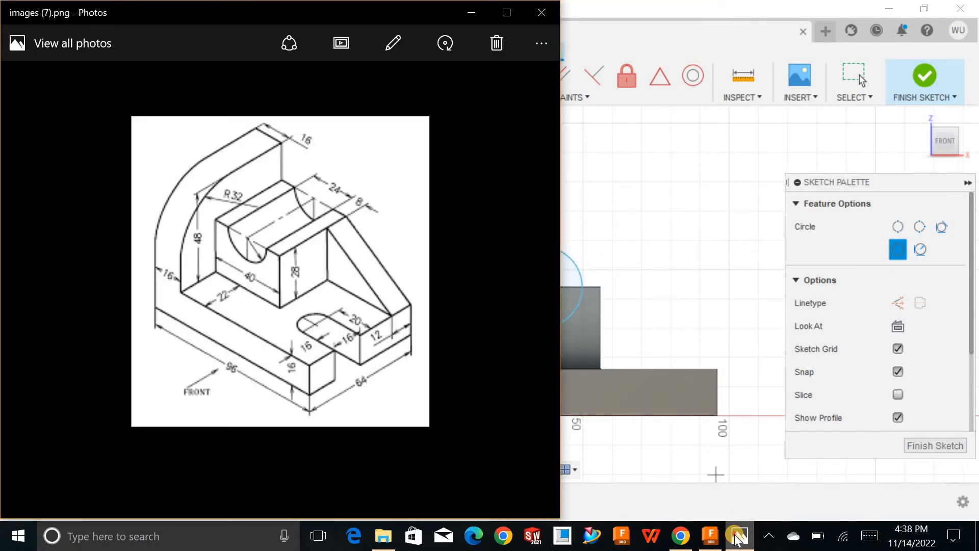
click(738, 535)
key(d)
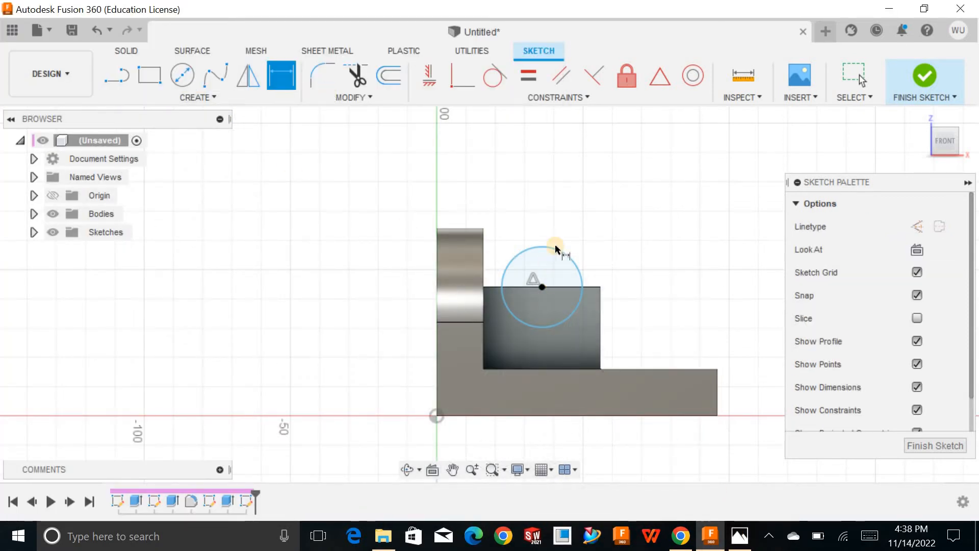
click(556, 249)
click(571, 215)
text(2)
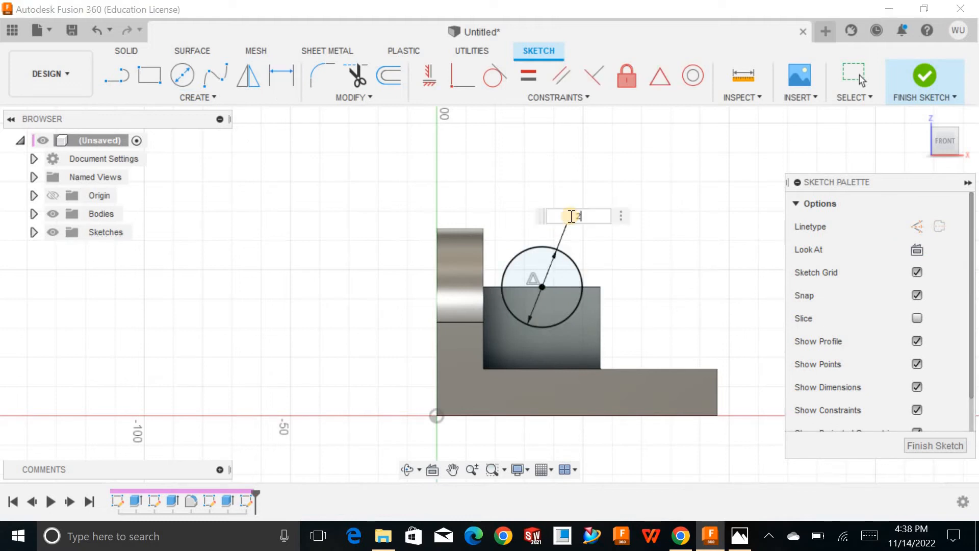
text(4)
key(Return)
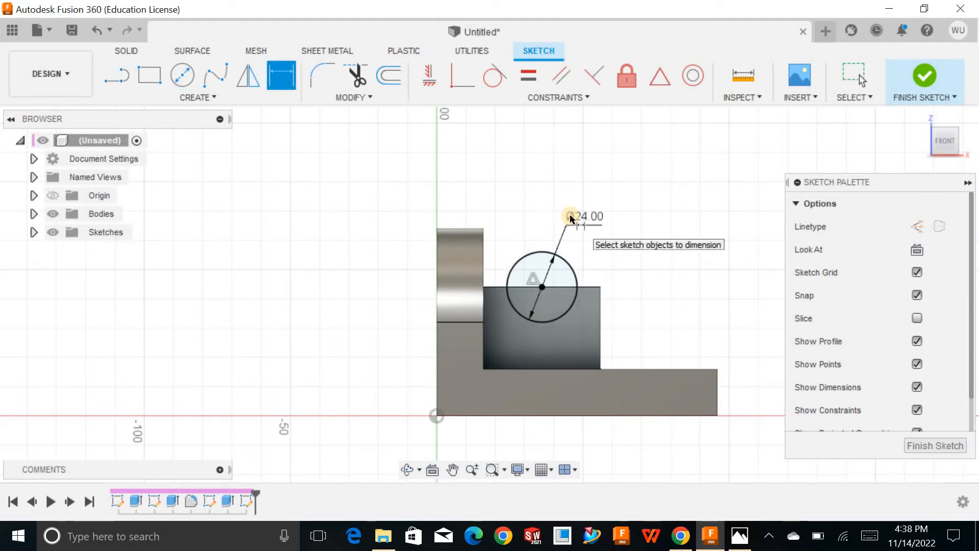
click(928, 445)
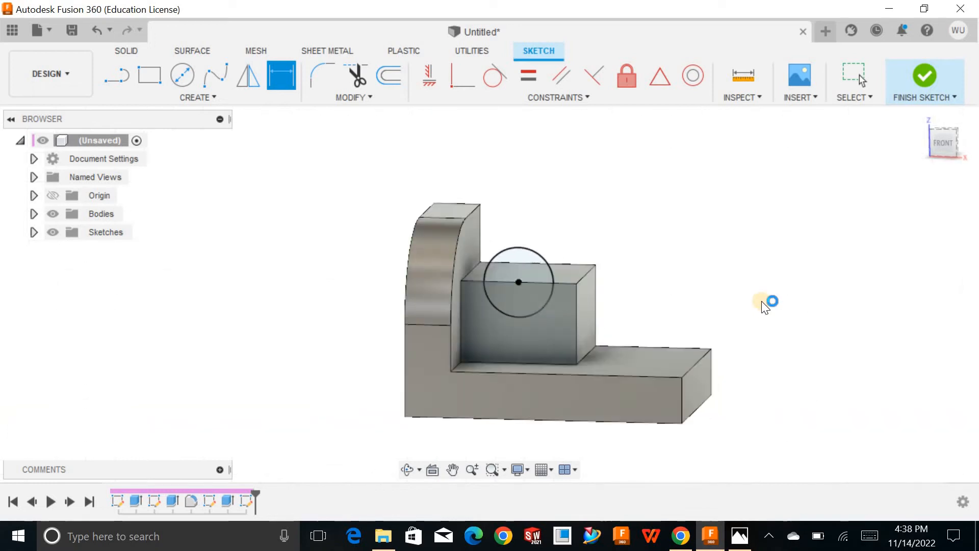
Step: Extrude the lower half of the circle 50 mm backward as a cut to form the block's semicircular groove
click(137, 85)
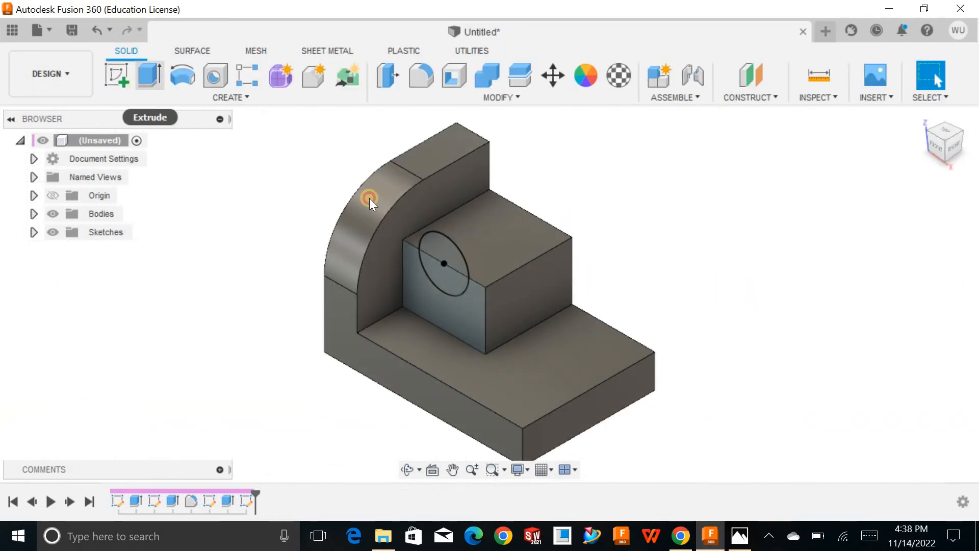
click(441, 282)
drag(435, 283, 557, 214)
click(882, 419)
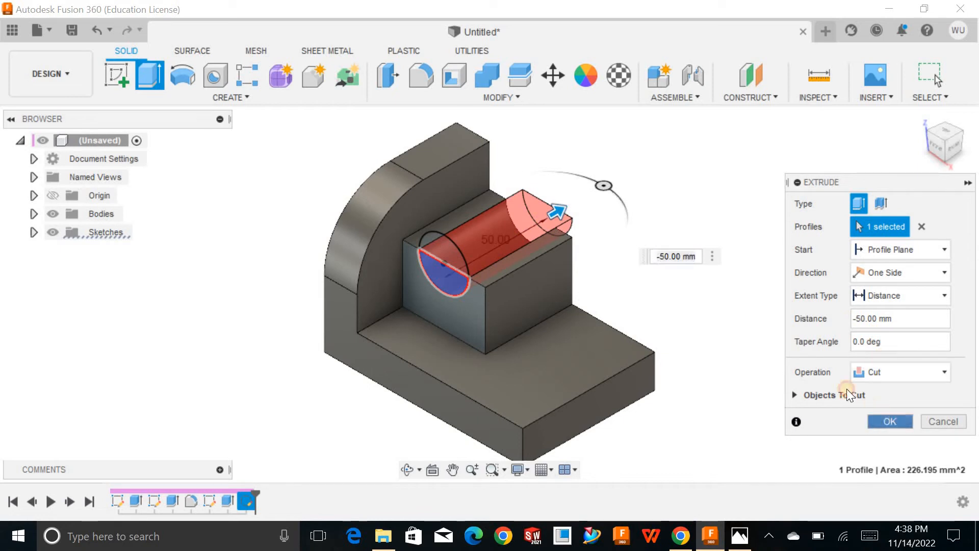
drag(763, 286, 738, 299)
key(Escape)
Step: Check the reference drawing and sketch a sloped line on the rear face from the block's upper outer corner to the base's upper end corner
click(738, 536)
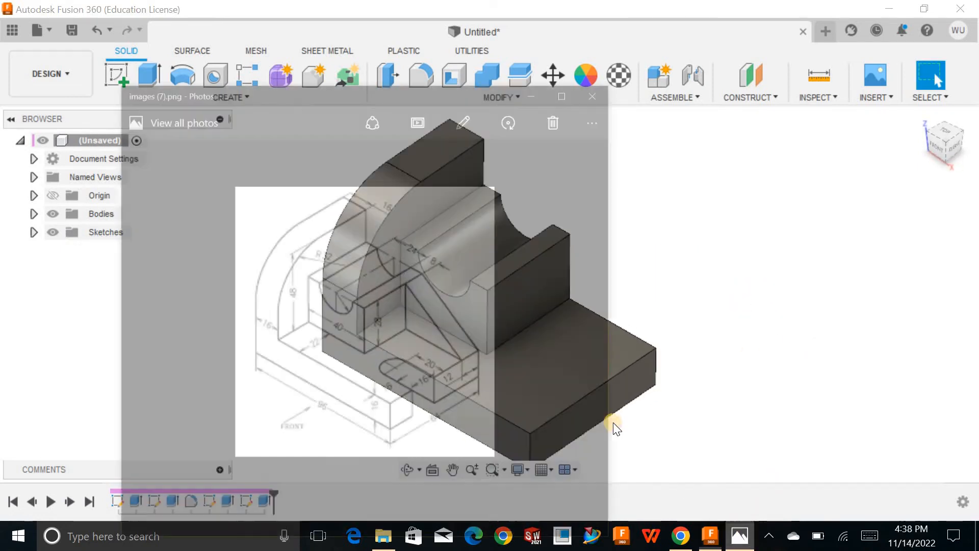
click(710, 535)
shift+middle_drag(688, 257, 561, 443)
click(534, 424)
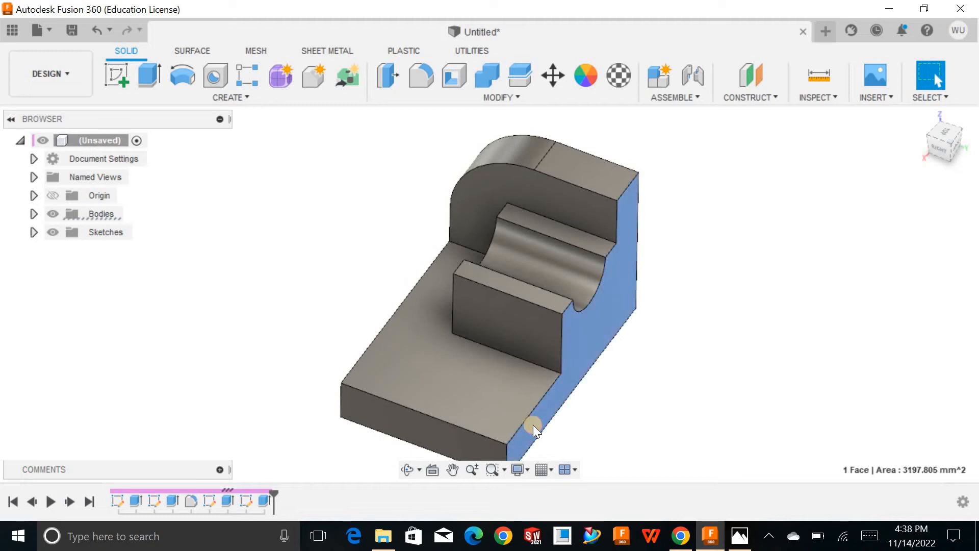
click(118, 74)
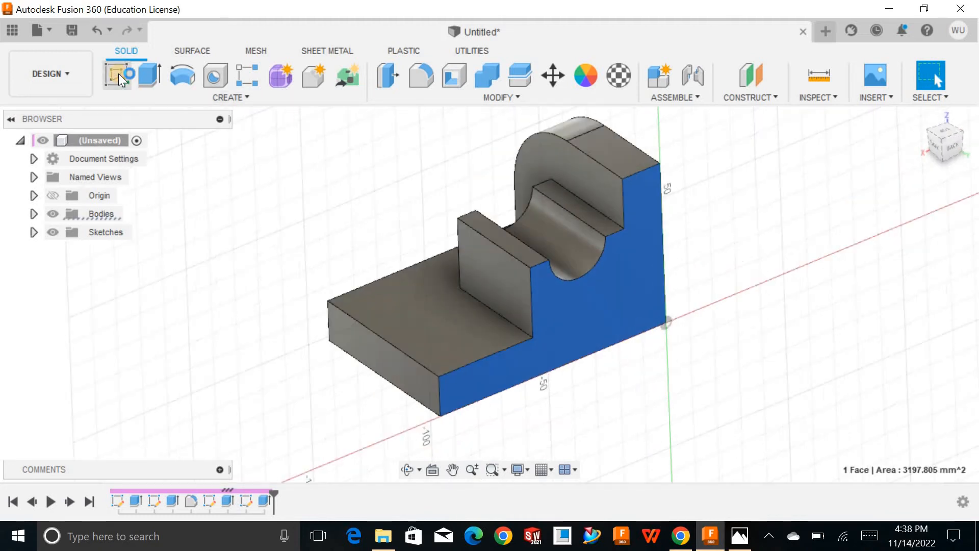
click(118, 73)
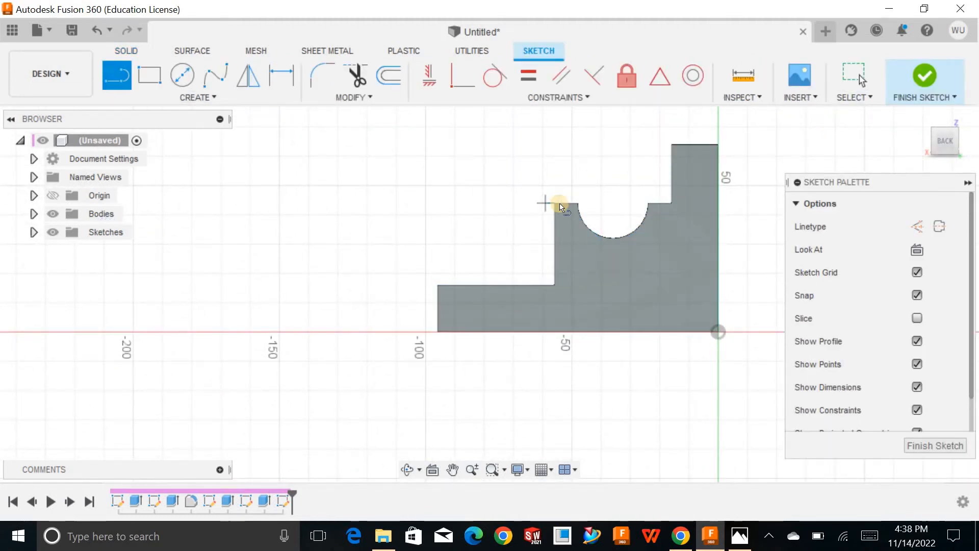
click(555, 203)
click(437, 284)
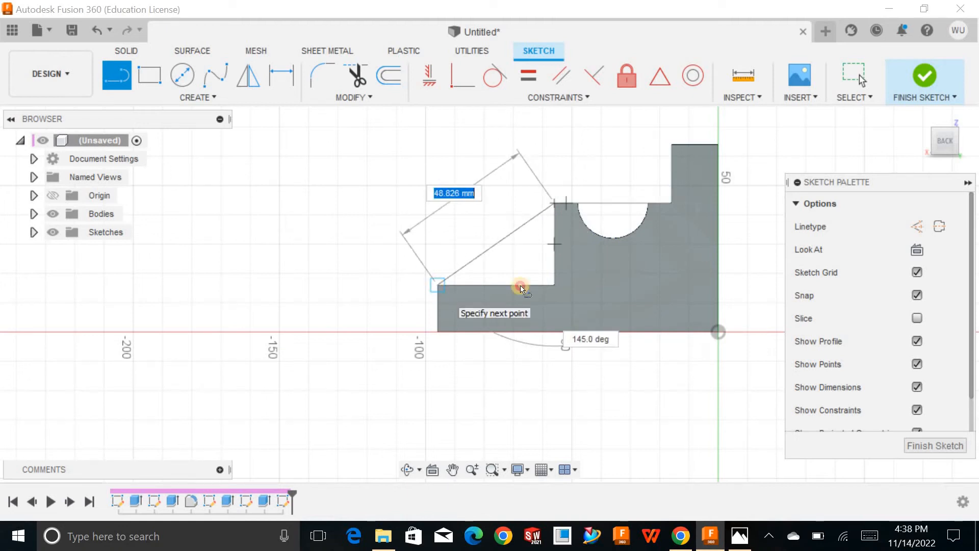
click(555, 285)
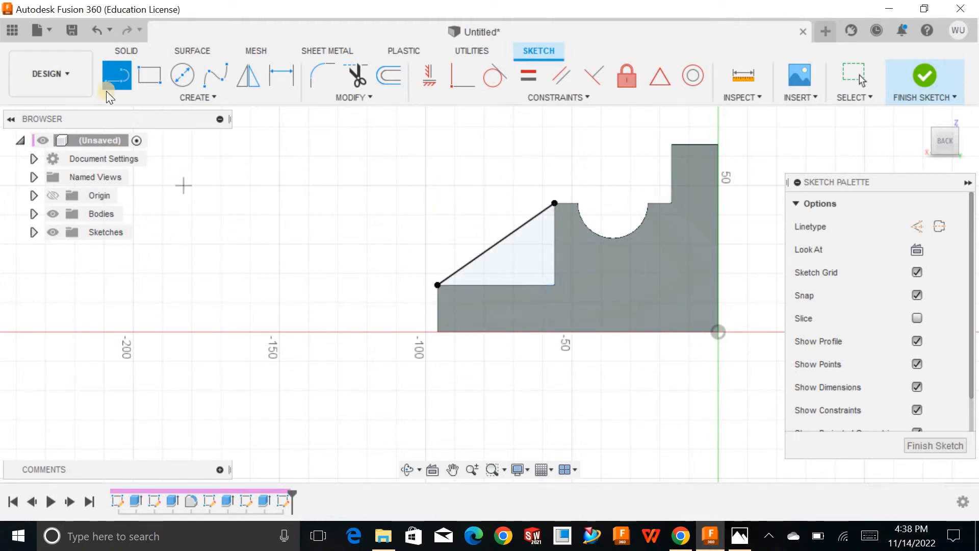
Step: Close the triangular rib profile with lines along the block's vertical edge and the base's top edge, and finish the sketch
click(555, 203)
click(554, 284)
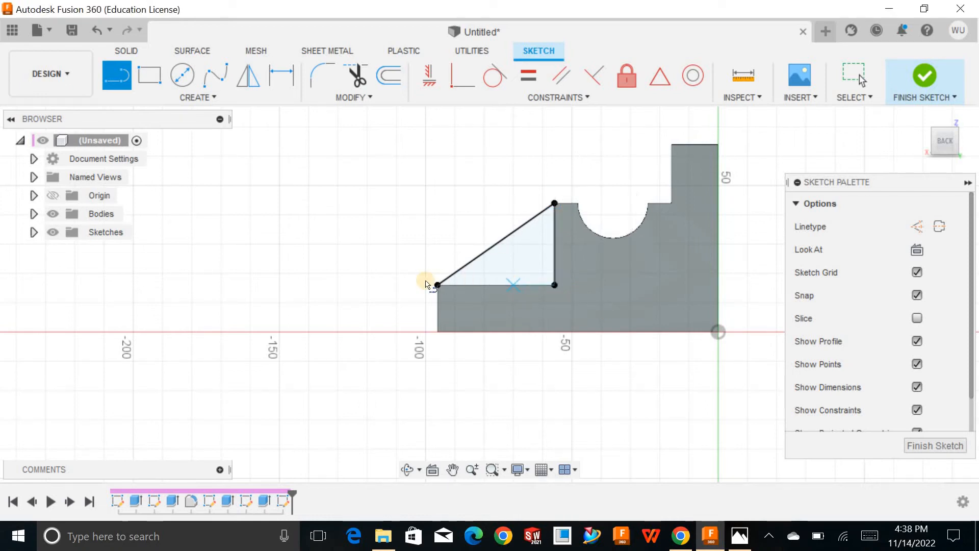
click(438, 285)
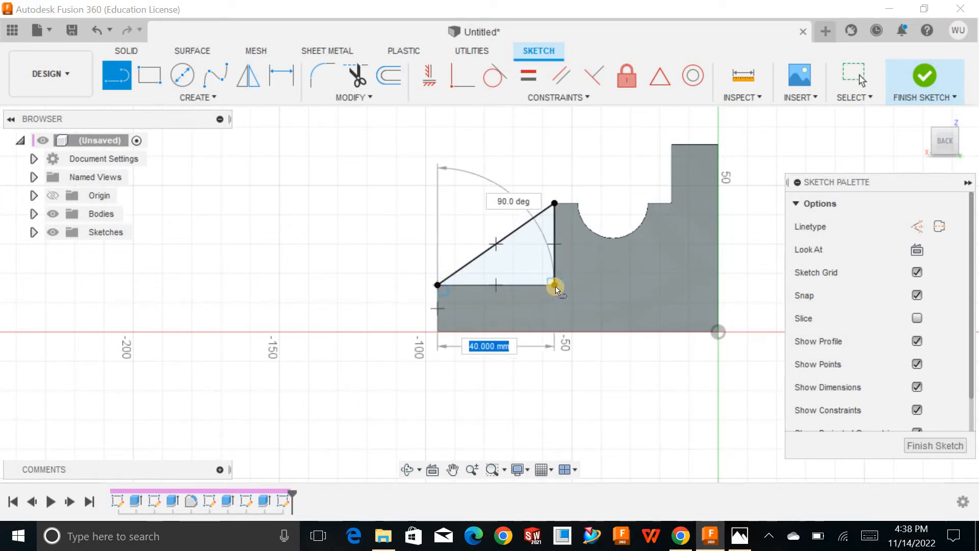
click(554, 286)
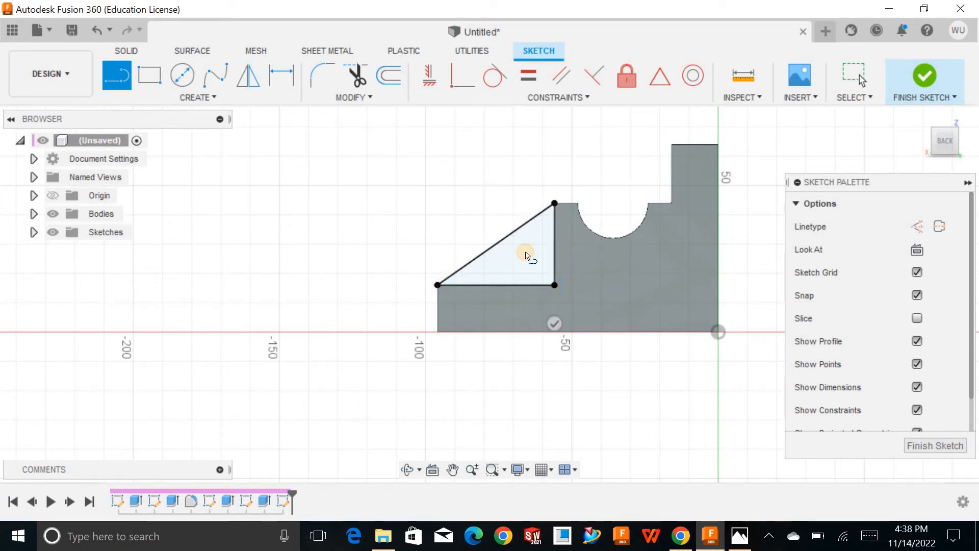
click(916, 440)
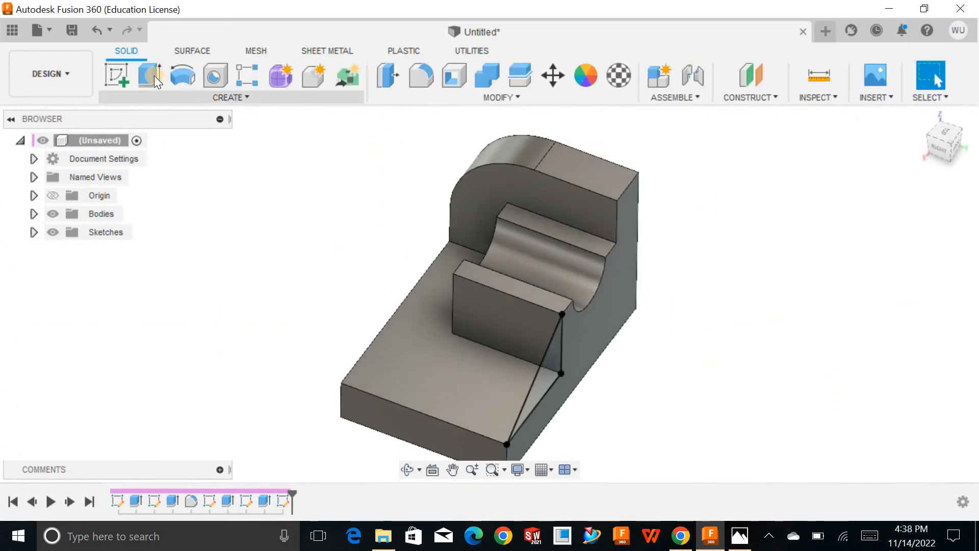
Step: Check the rib thickness in the reference drawing and extrude the triangular profile 12 mm inward, joined to the body
click(151, 75)
click(542, 380)
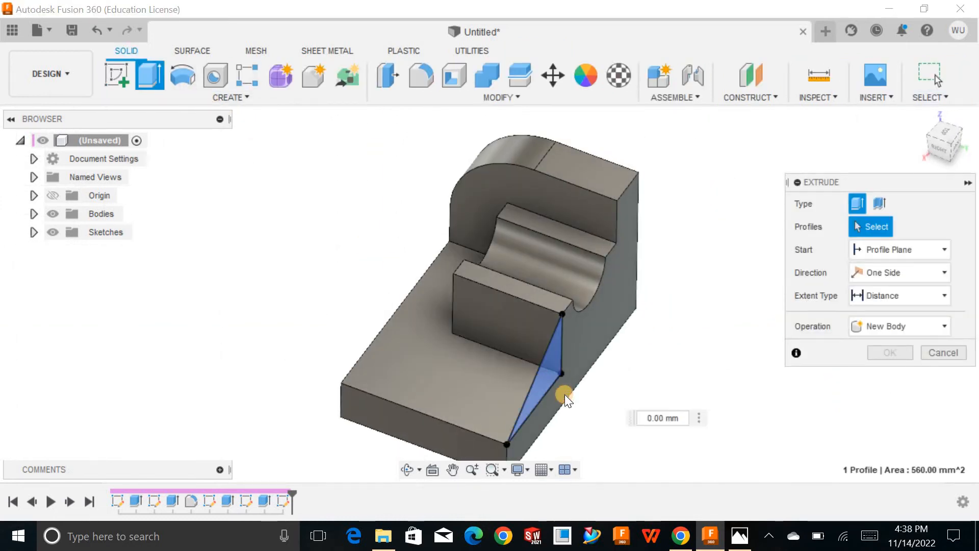
drag(550, 386, 529, 384)
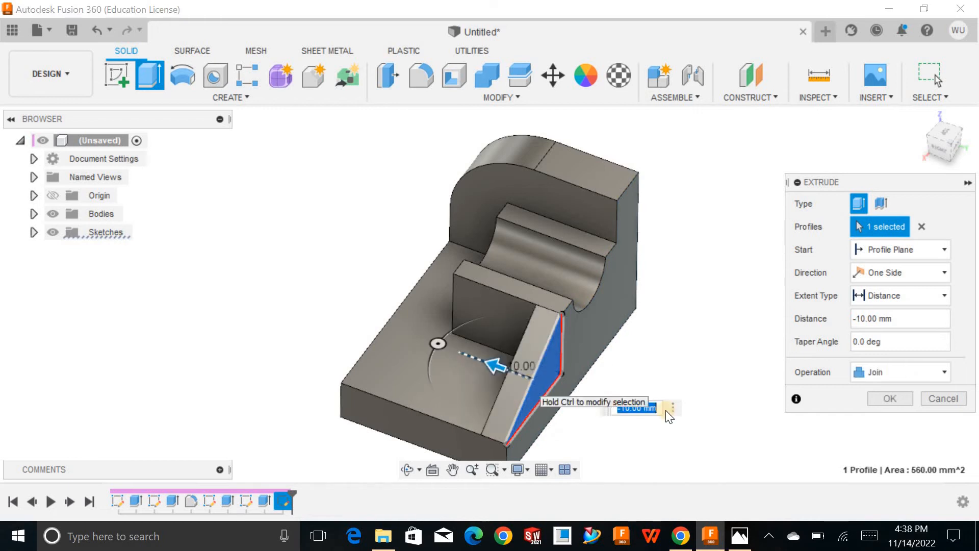
click(734, 542)
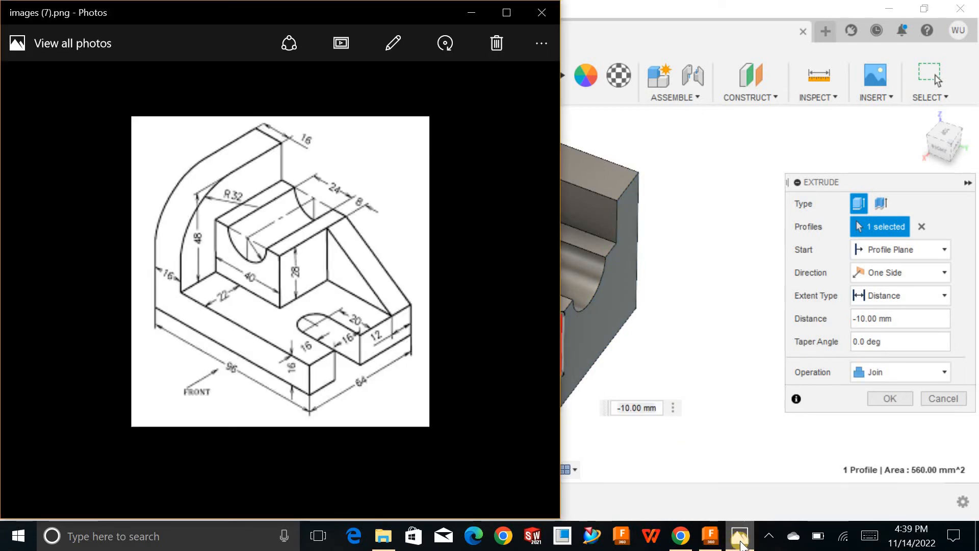
click(740, 542)
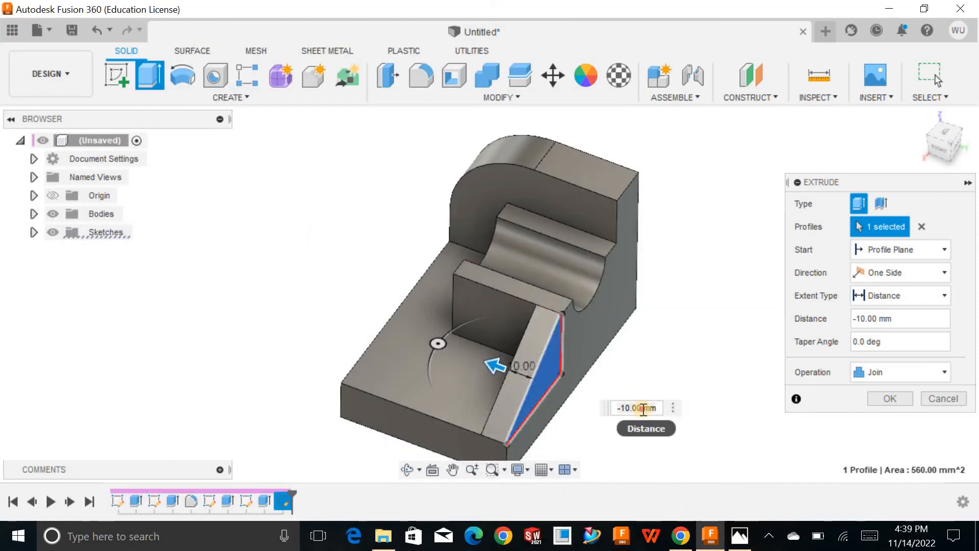
double_click(626, 402)
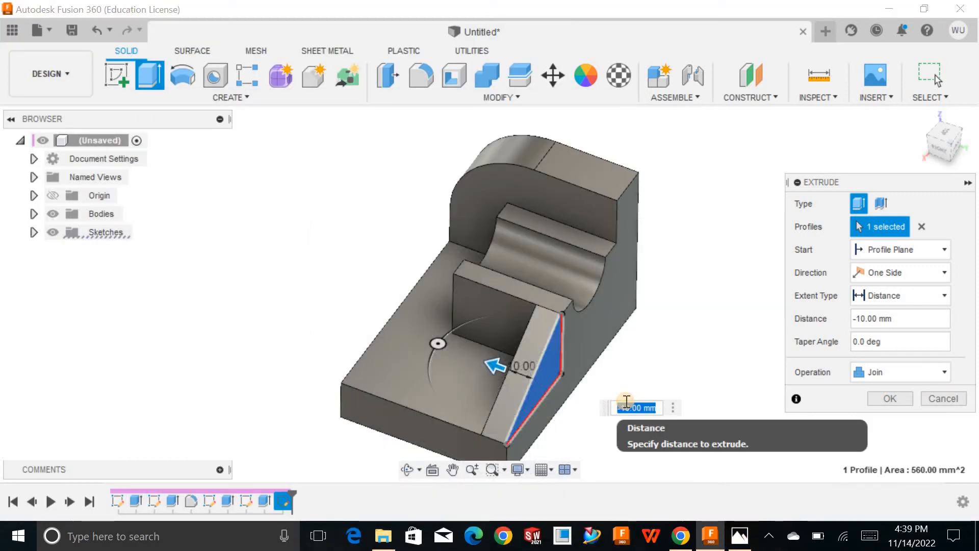
key(Return)
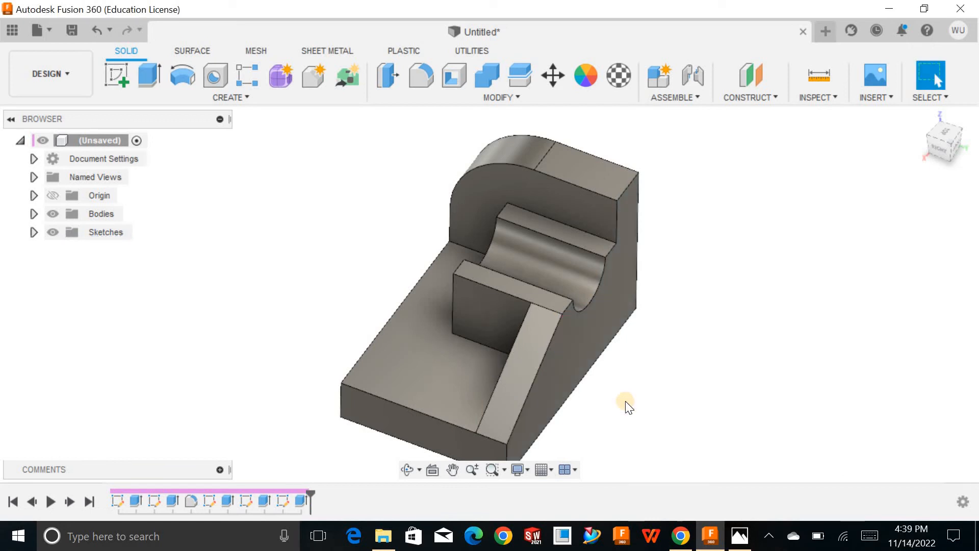
Step: Check the slot in the reference drawing and sketch a rectangle about 18.6 by 10.6 mm on the base's top face, ending at its outer short edge
click(920, 116)
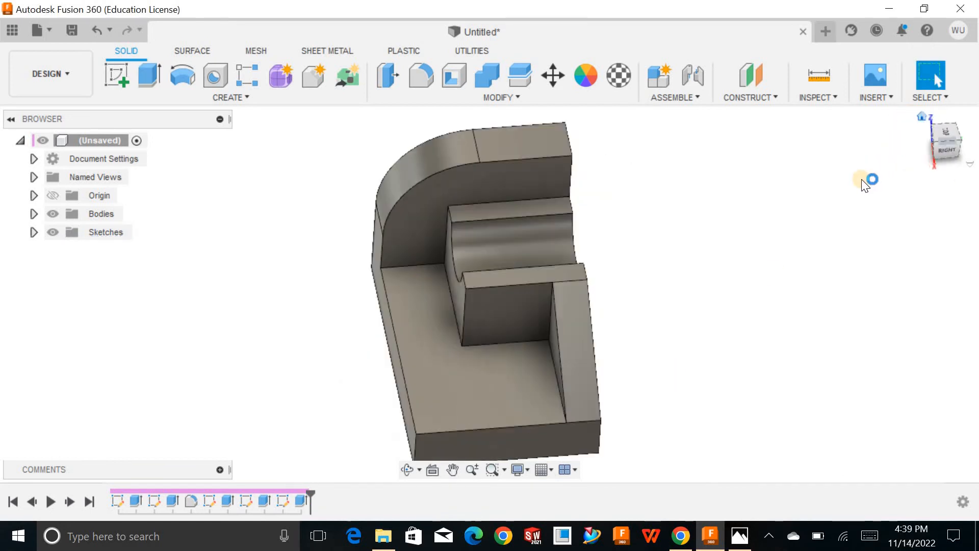
click(743, 537)
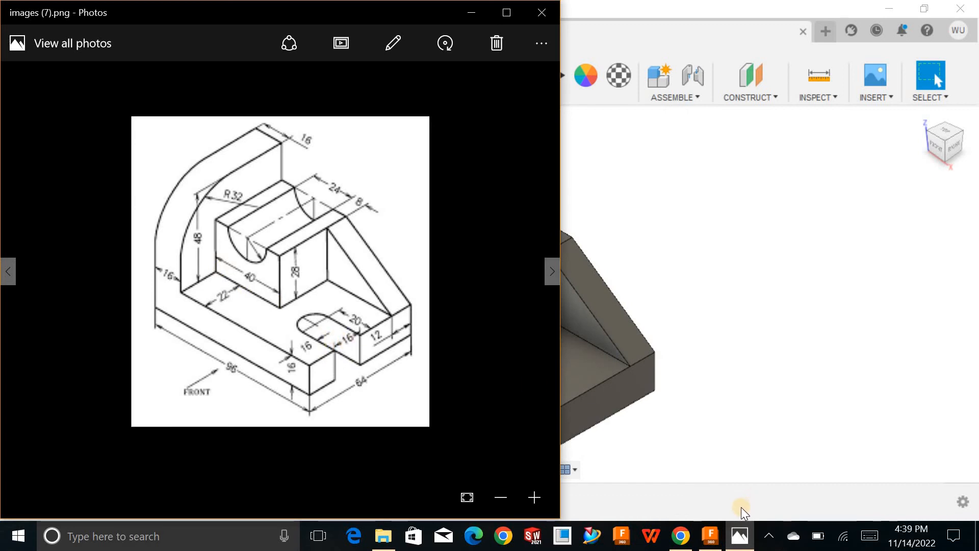
click(709, 533)
click(546, 371)
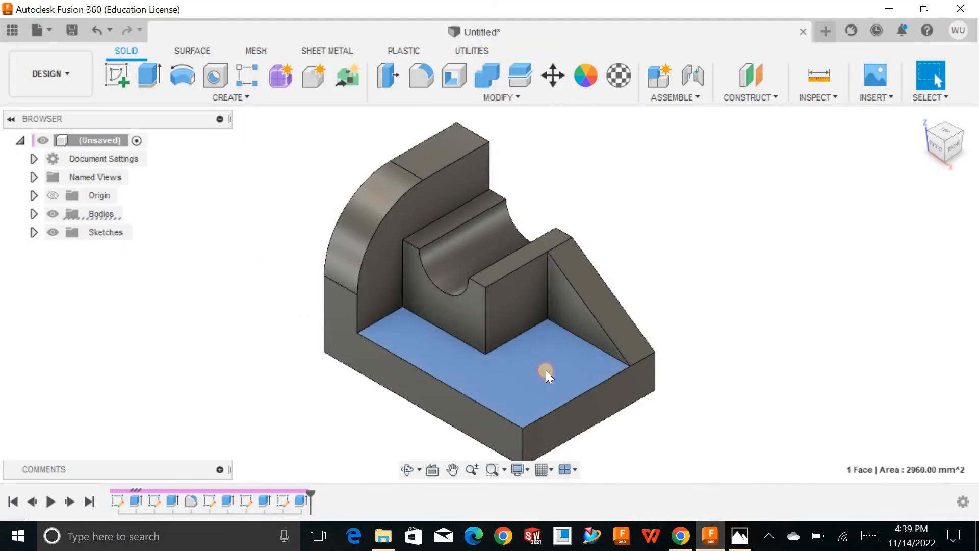
click(116, 78)
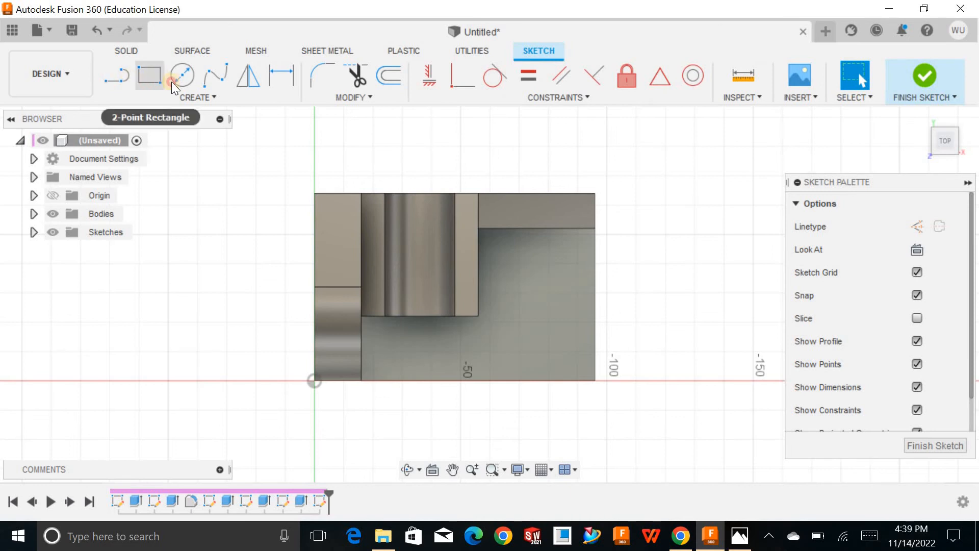
click(149, 76)
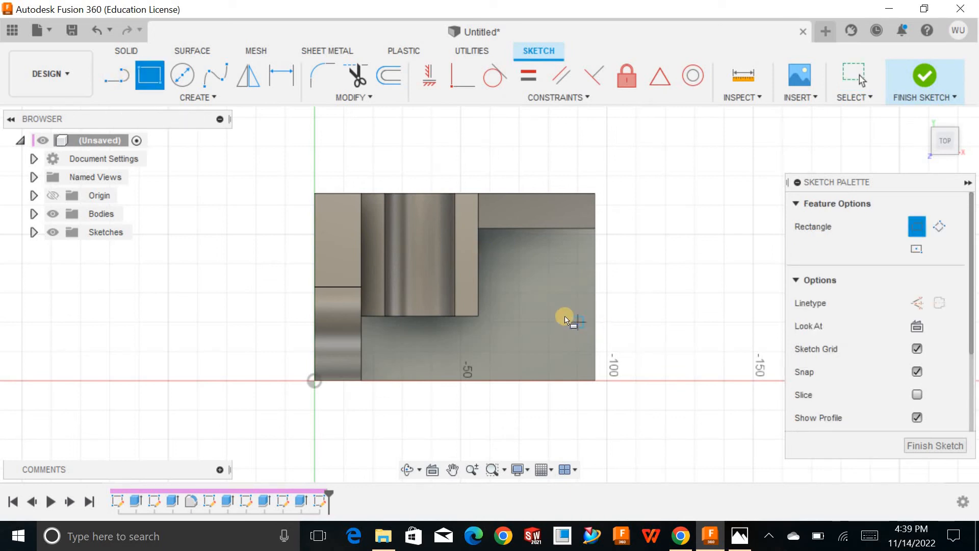
click(540, 304)
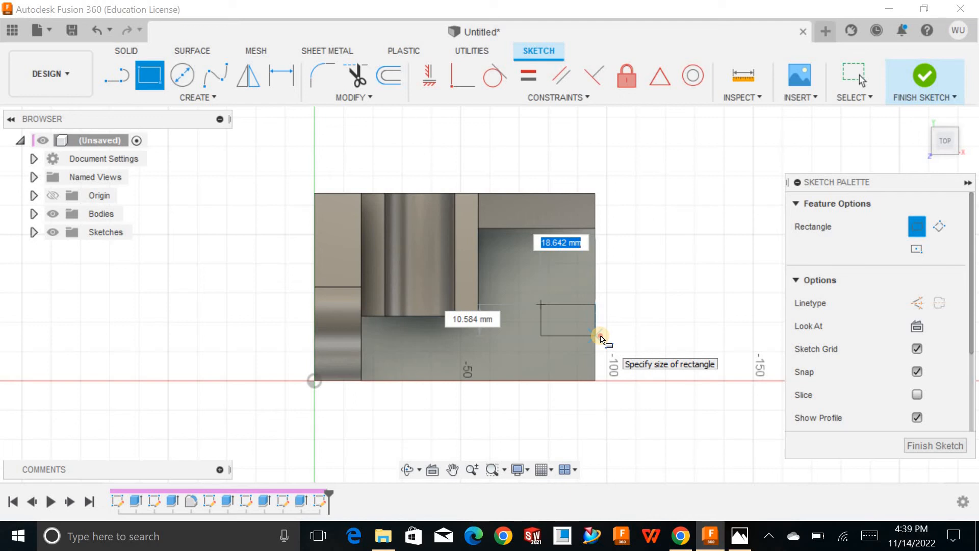
click(599, 336)
Step: Add a circle centred on the rectangle's inner short side through its corner, and trim the inner arc and that side to form a rounded slot end
click(183, 76)
scroll(549, 319, up, 3)
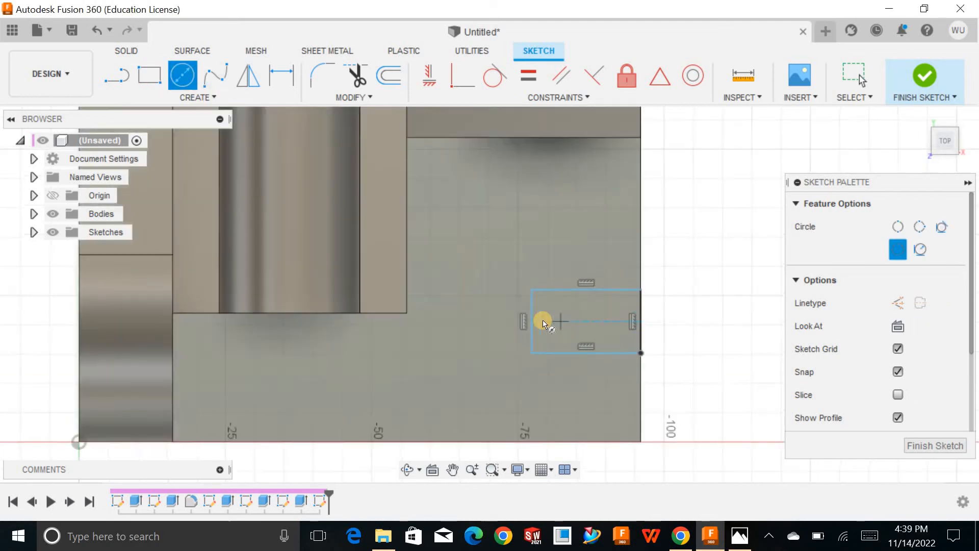
scroll(544, 323, up, 2)
click(525, 322)
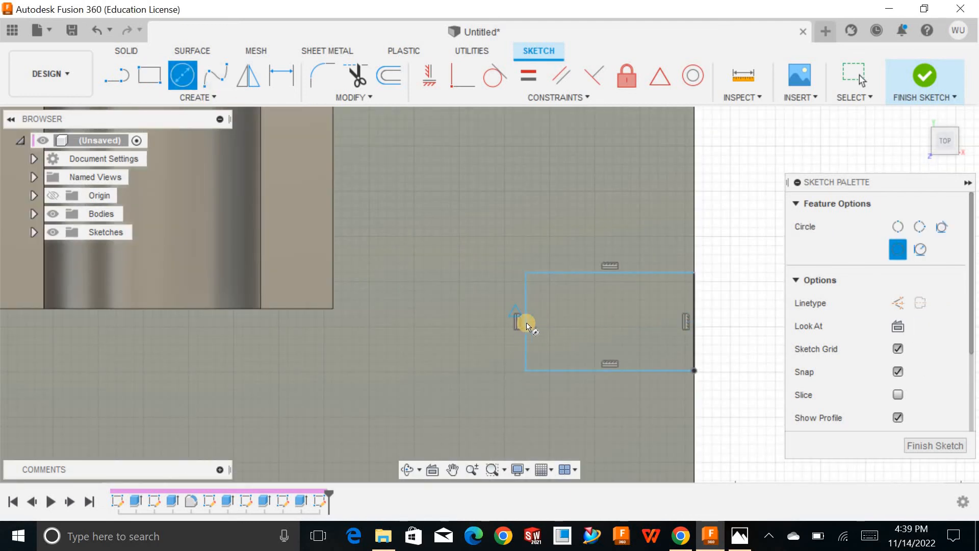
click(525, 273)
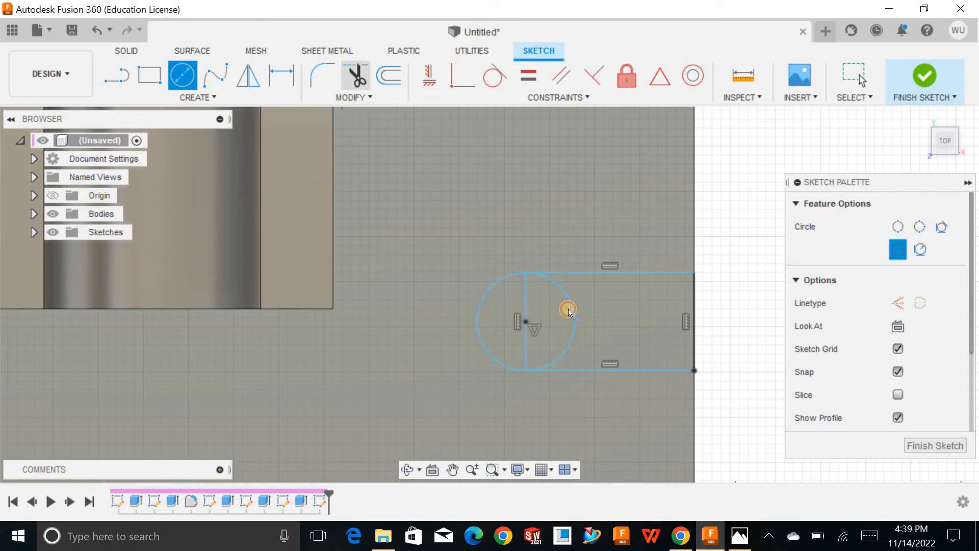
key(t)
click(571, 293)
click(526, 323)
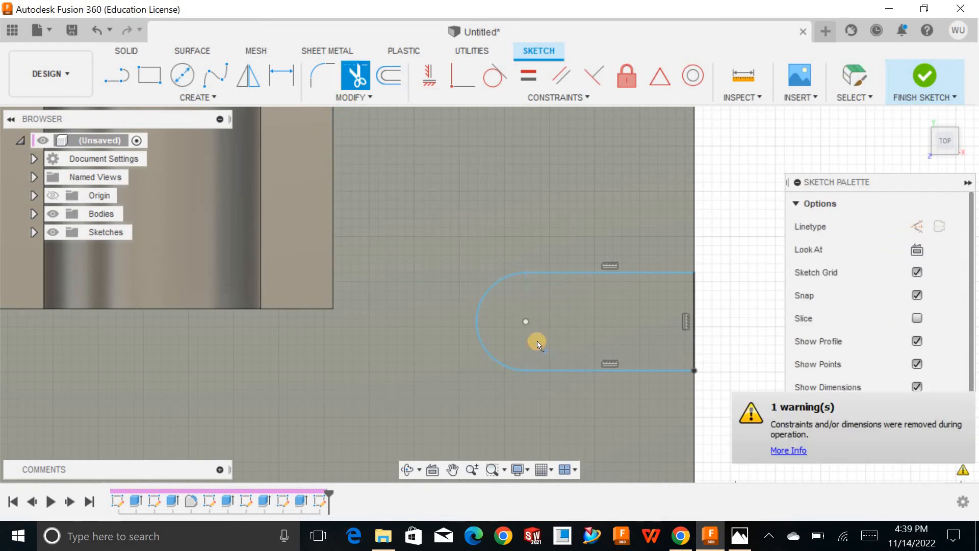
Step: Check the slot length in the reference drawing, dimension the slot's straight side to 20 mm and finish the sketch
scroll(538, 345, down, 5)
click(740, 535)
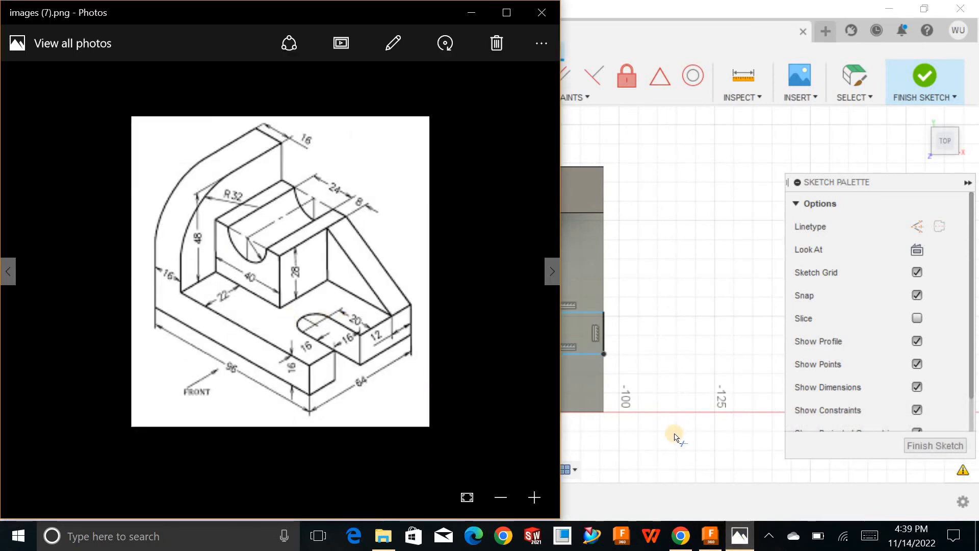
click(709, 535)
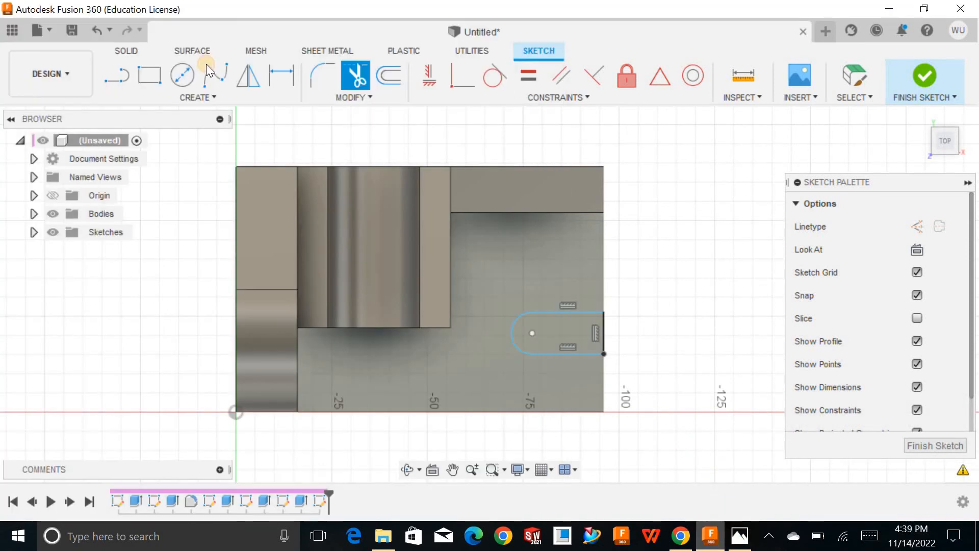
click(294, 85)
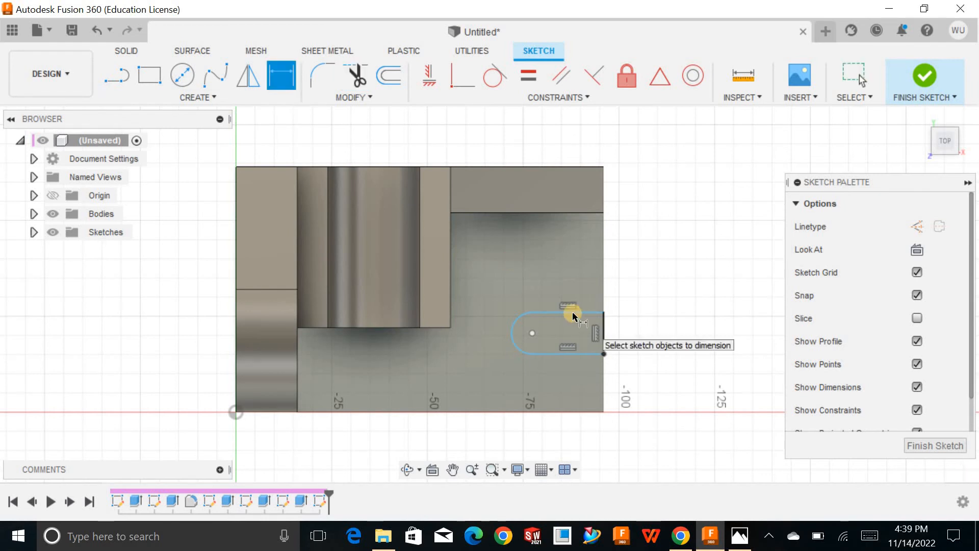
click(574, 316)
click(572, 286)
text(20)
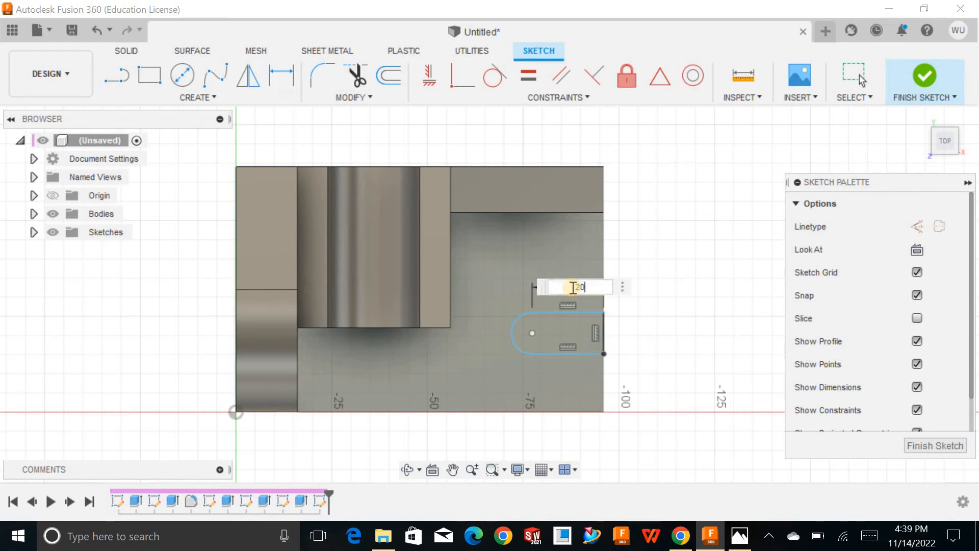
key(Return)
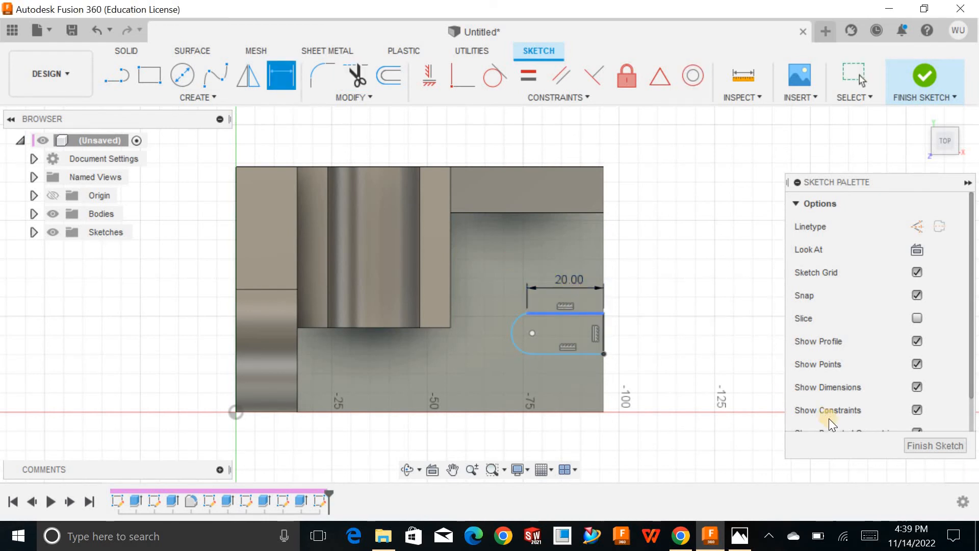
click(918, 444)
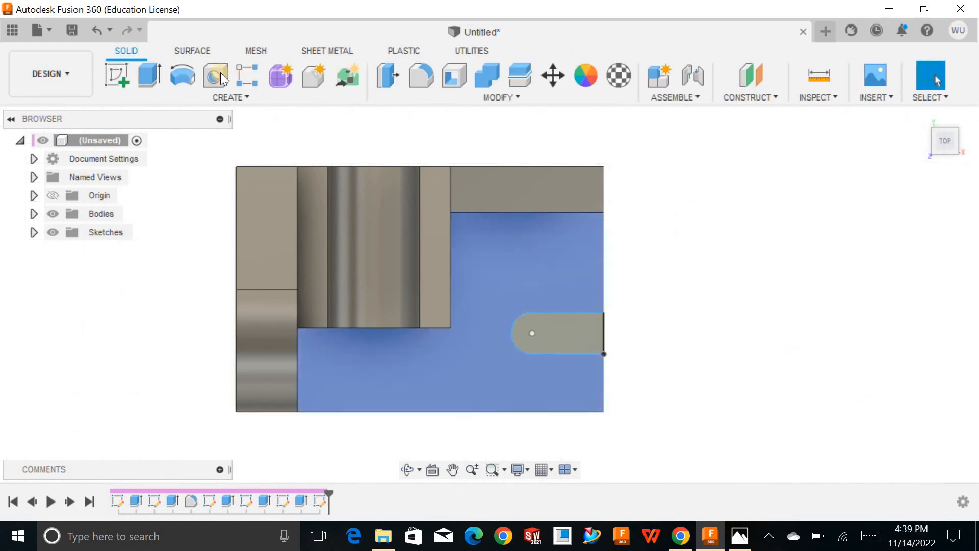
Step: Extrude the slot profile downward as a cut through the whole base with extent type All
click(150, 76)
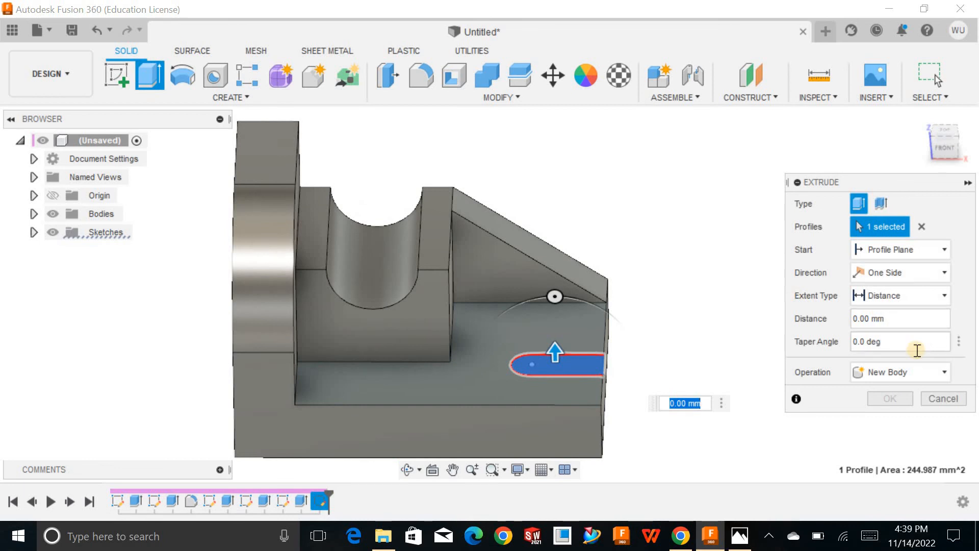
click(904, 371)
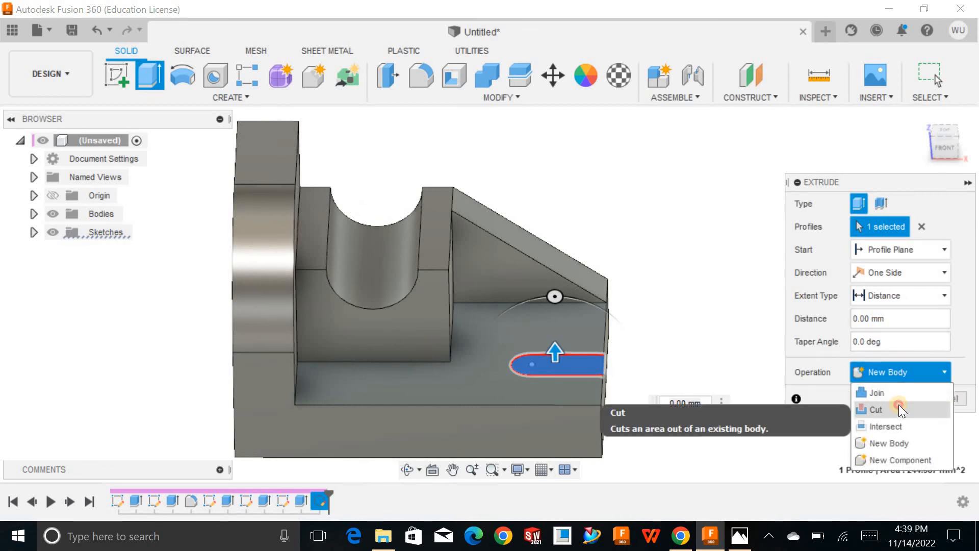
click(898, 408)
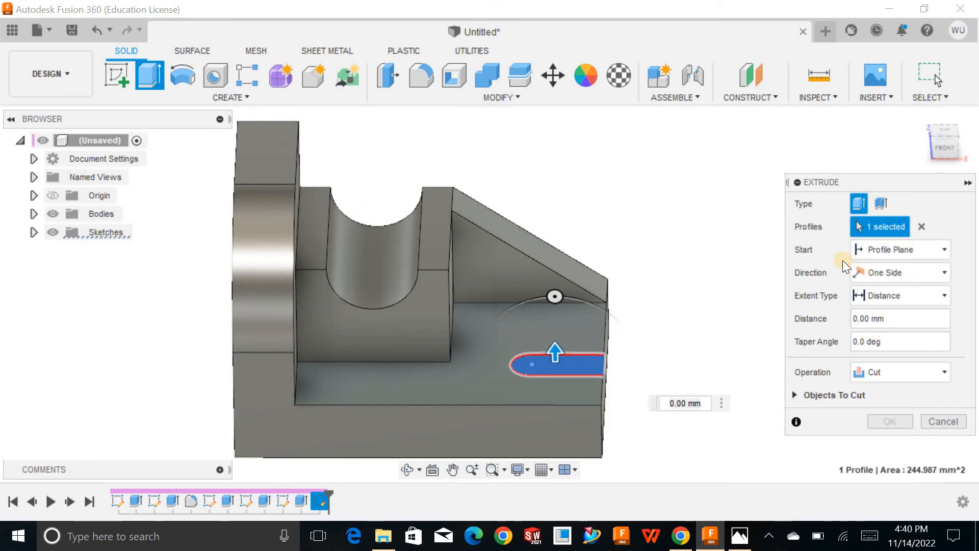
drag(555, 351, 559, 439)
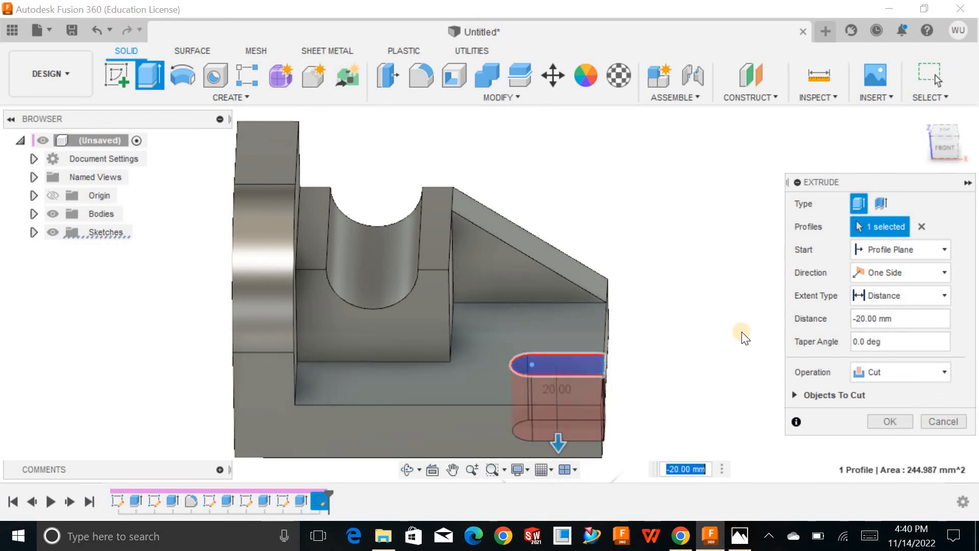
click(897, 304)
click(879, 353)
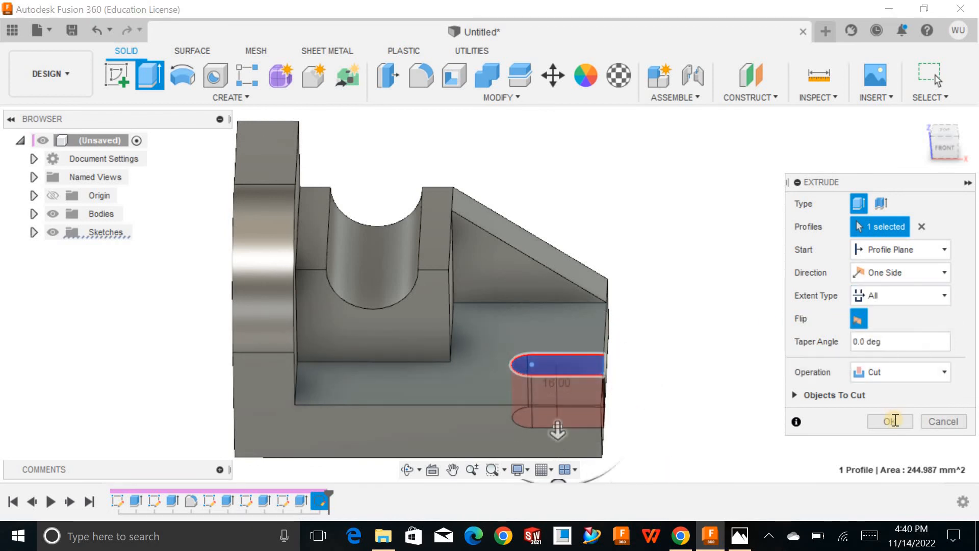
click(892, 422)
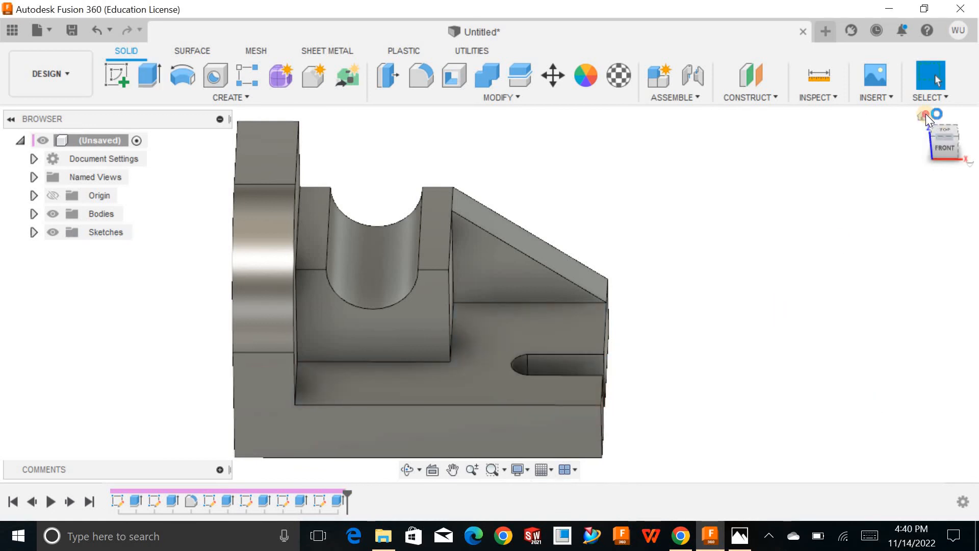
Step: Apply the Mirror appearance from the Fusion 360 appearance library to the whole bracket body
click(926, 116)
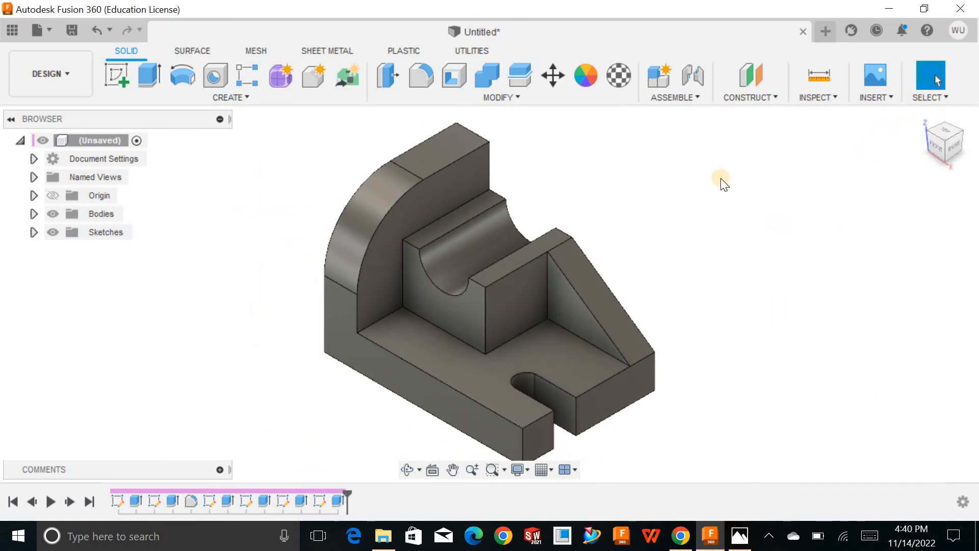
click(598, 87)
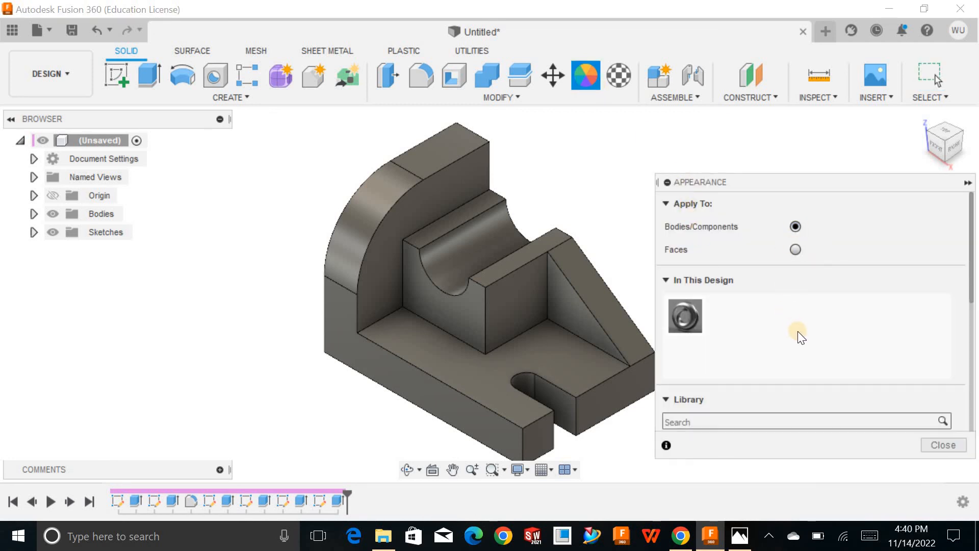
scroll(798, 332, down, 2)
scroll(798, 332, down, 5)
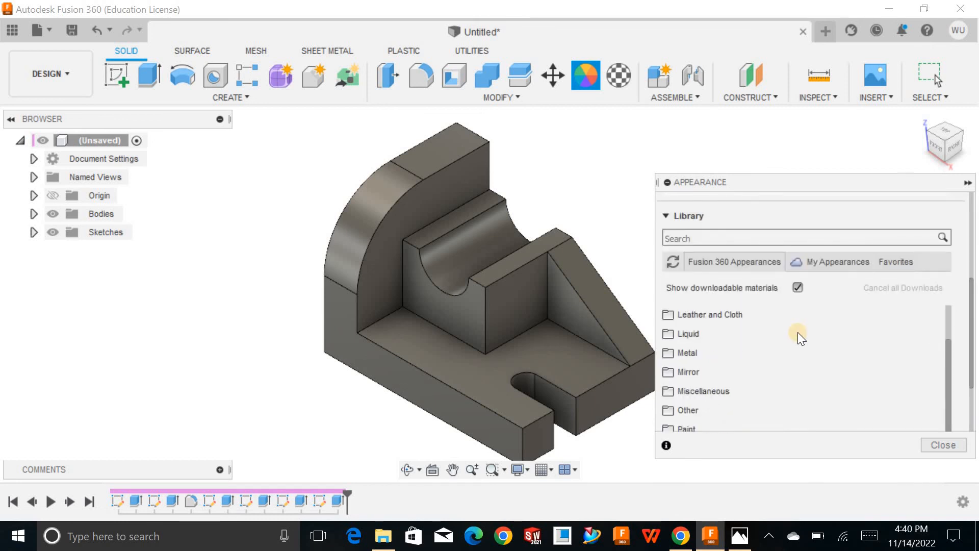
click(726, 372)
drag(692, 402, 571, 345)
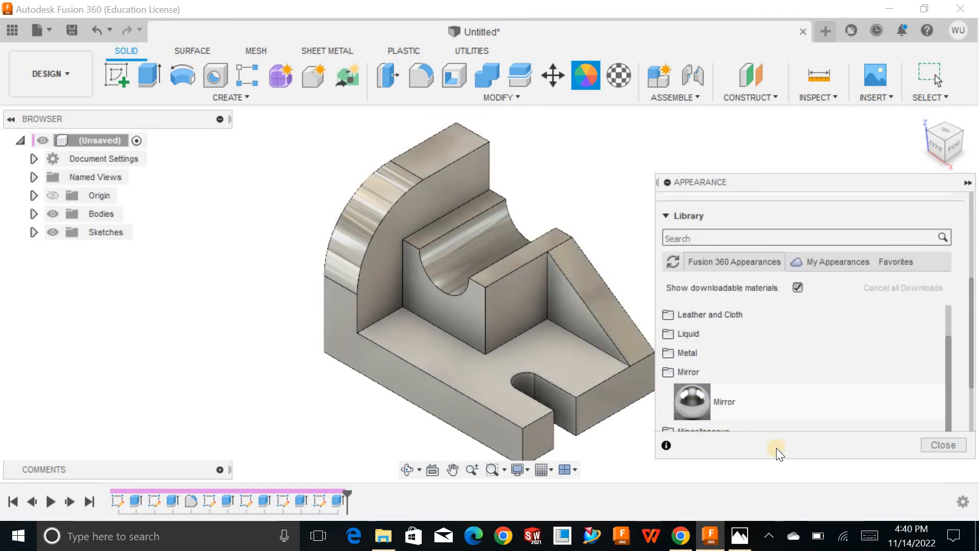
click(925, 442)
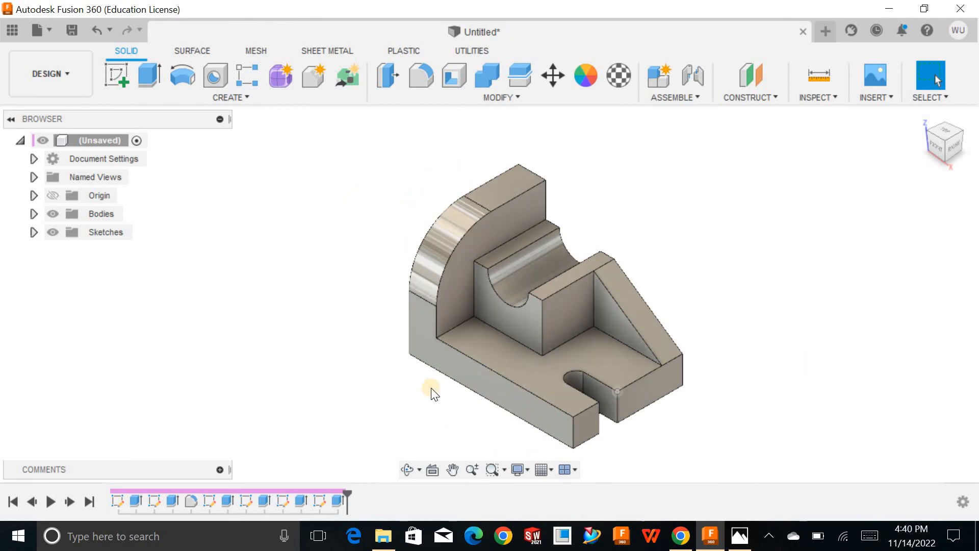
click(407, 469)
drag(596, 218, 510, 347)
click(931, 76)
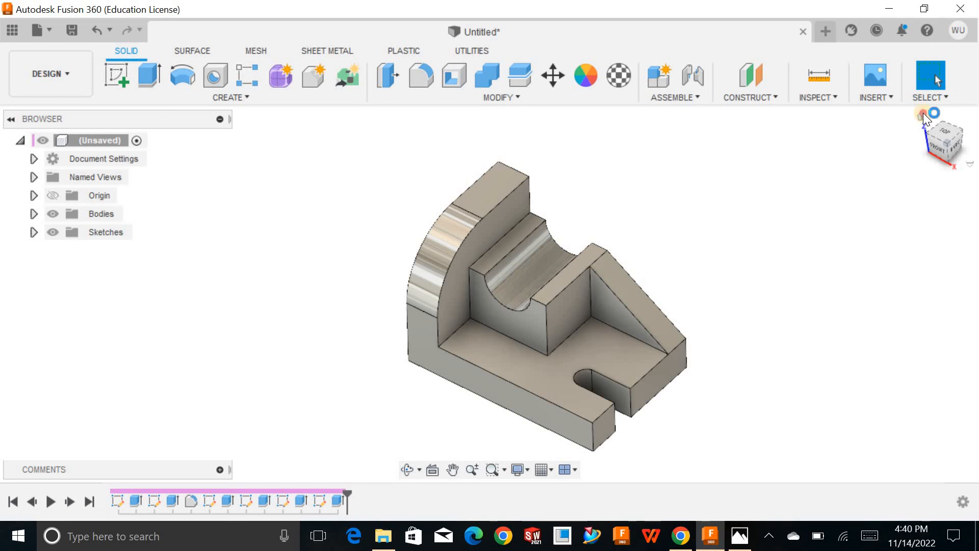
click(923, 113)
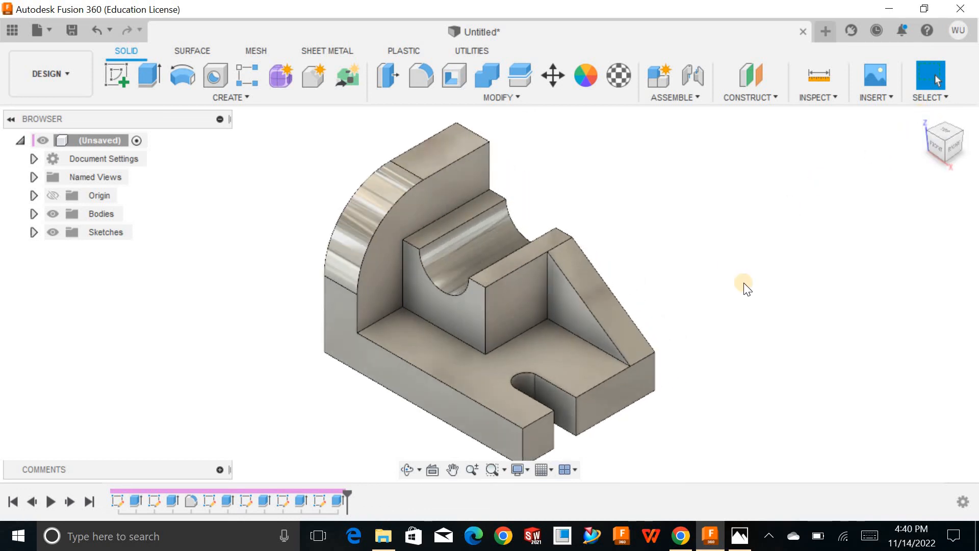